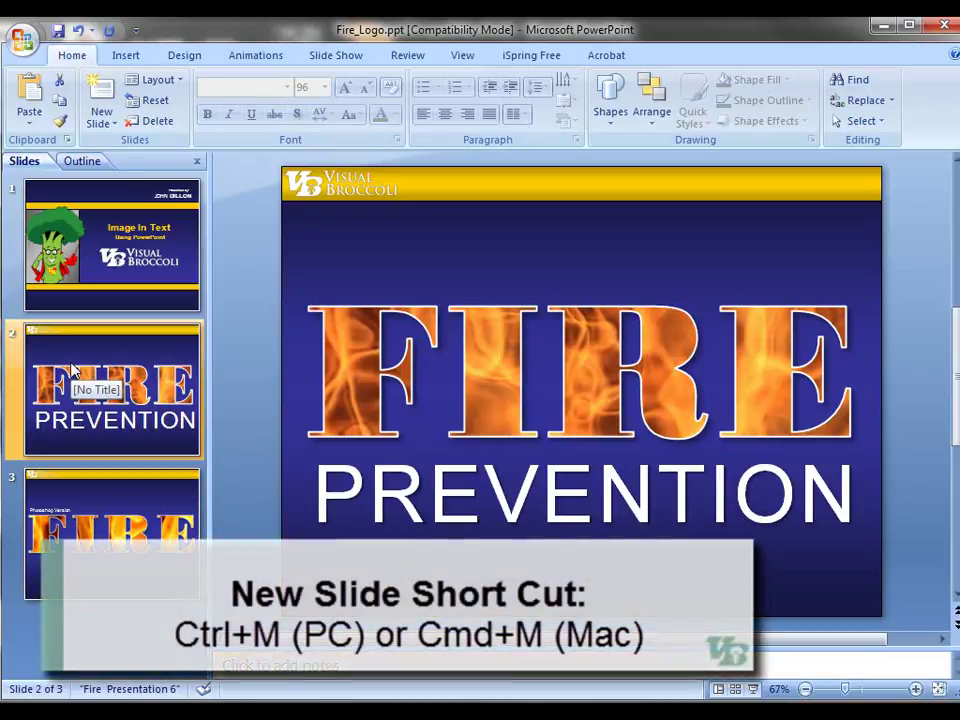
Add a blank slide after slide 2 and place a text box reading FIRE on it.
key(ctrl+m)
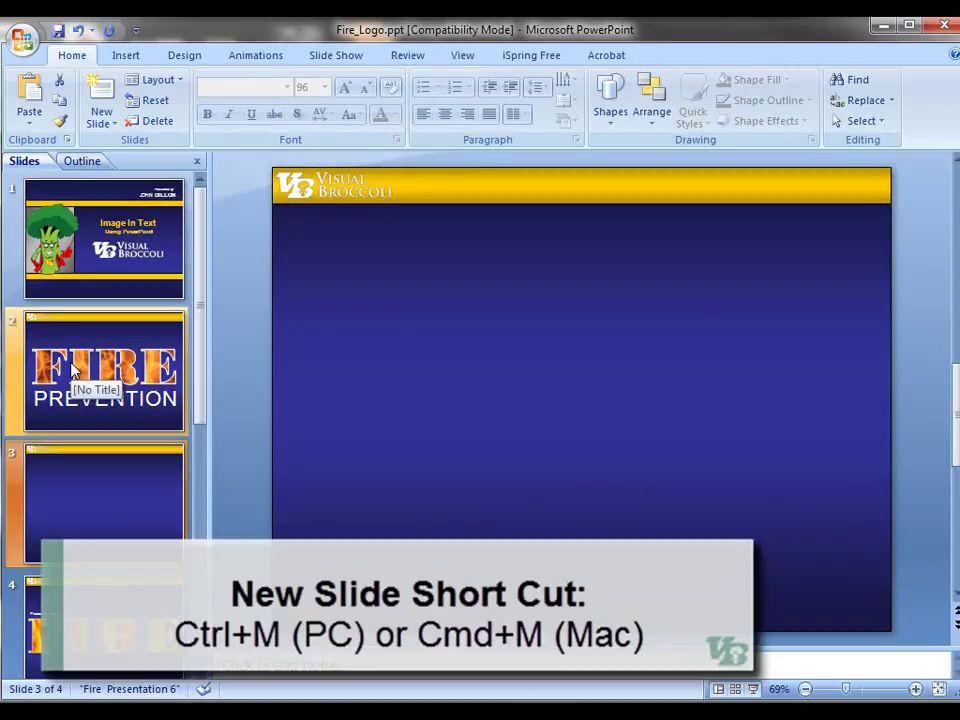
click(71, 572)
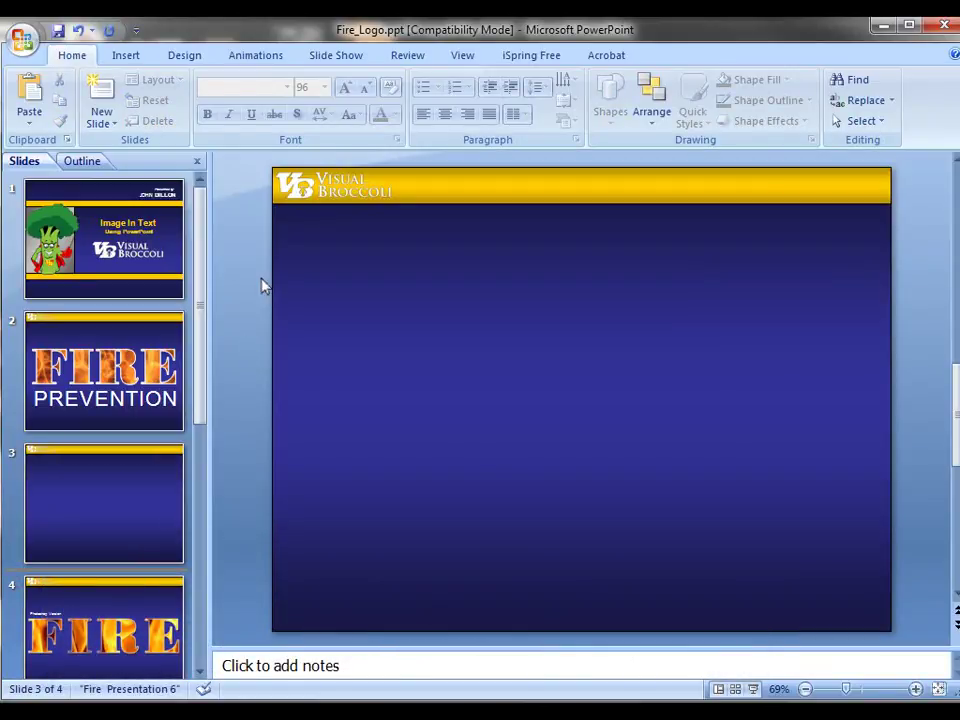
click(128, 58)
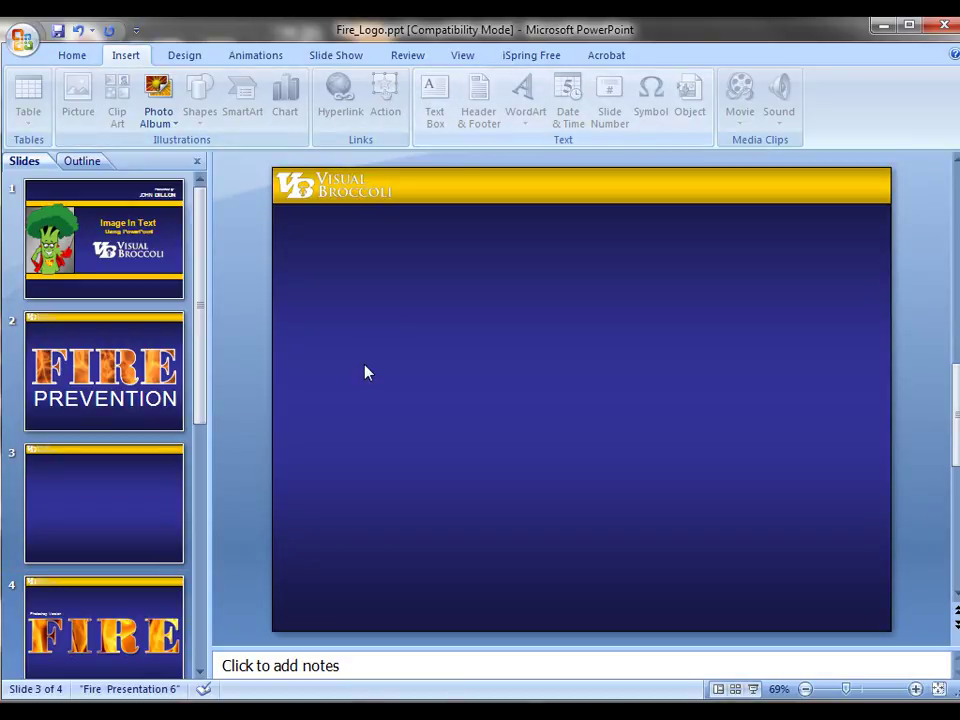
click(108, 500)
click(435, 100)
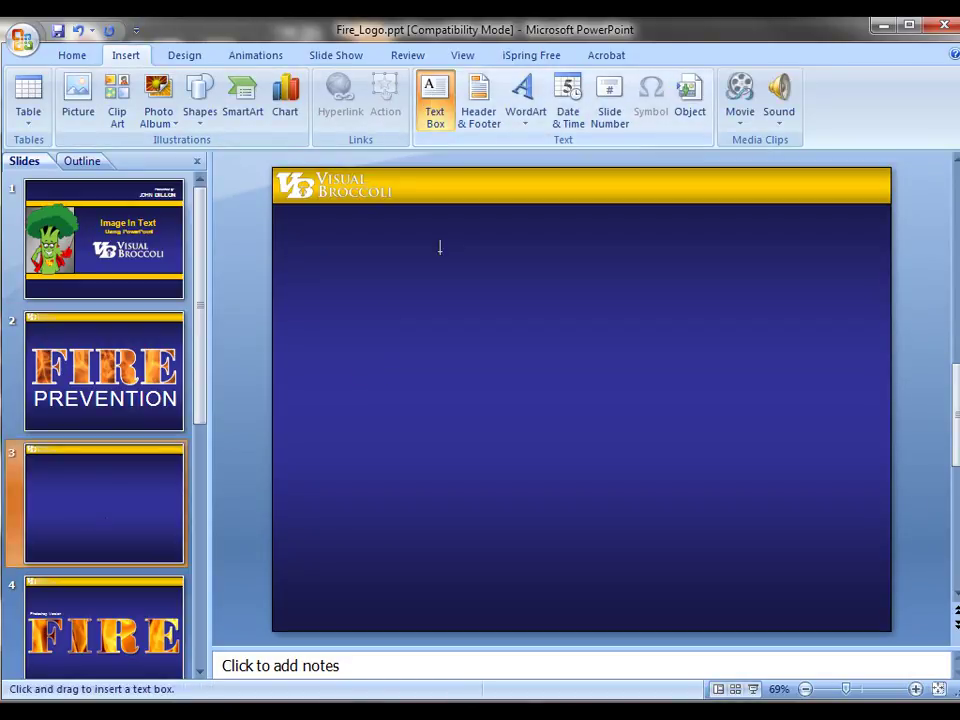
click(370, 350)
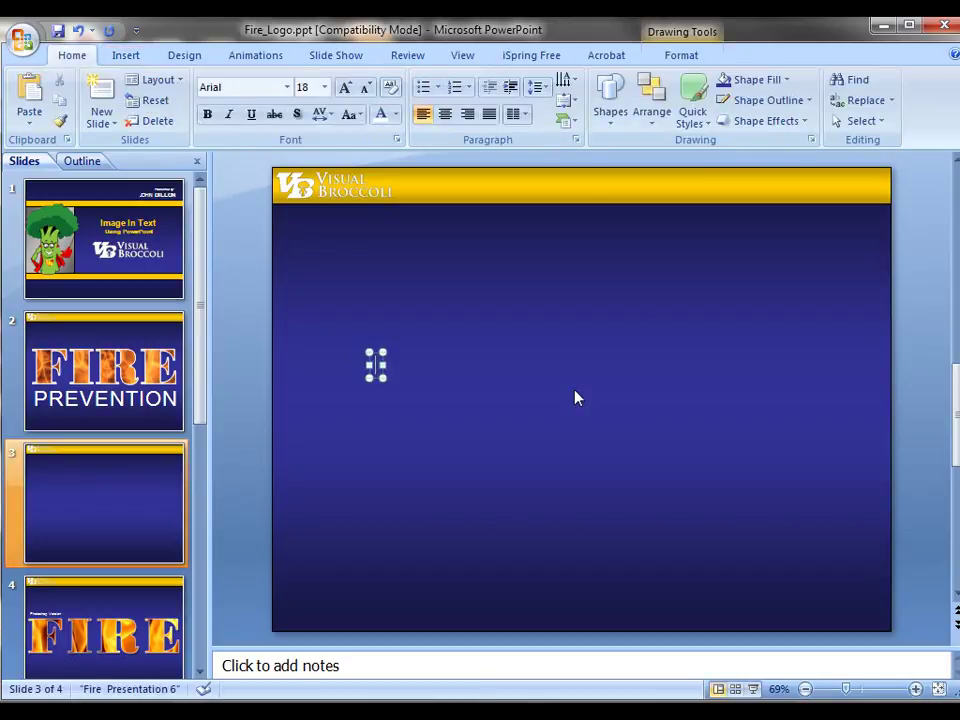
text(FIRE)
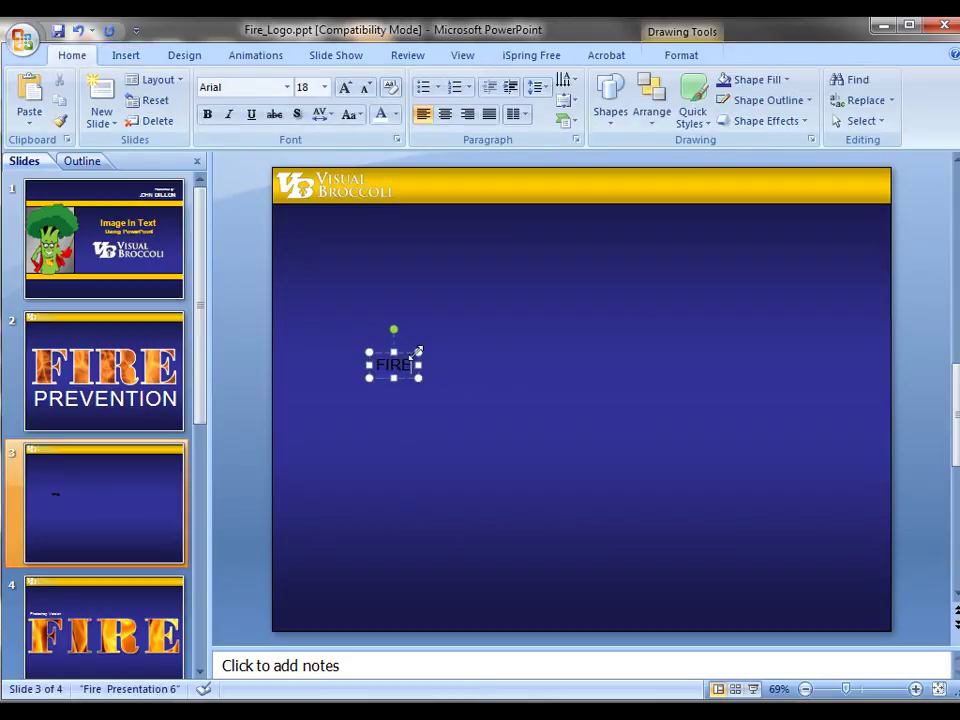
Enlarge the FIRE text to 199 pt and move its text box slightly up on the slide.
drag(413, 370, 376, 366)
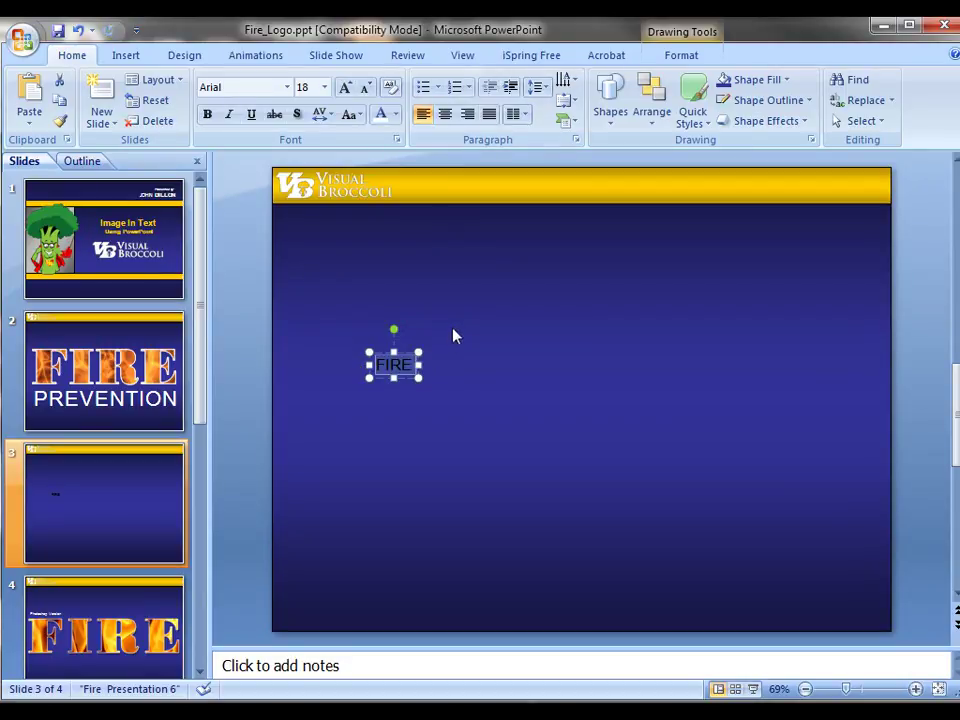
click(346, 89)
click(345, 88)
click(345, 88)
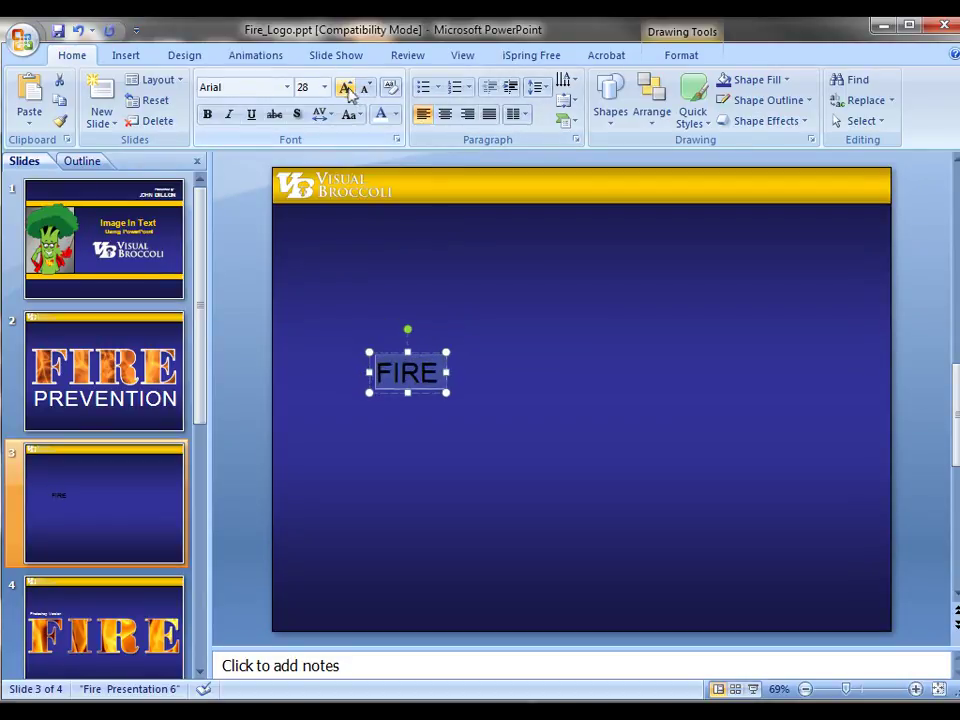
click(345, 88)
click(345, 88)
click(345, 88)
click(345, 88)
click(345, 88)
click(345, 88)
click(345, 88)
click(345, 88)
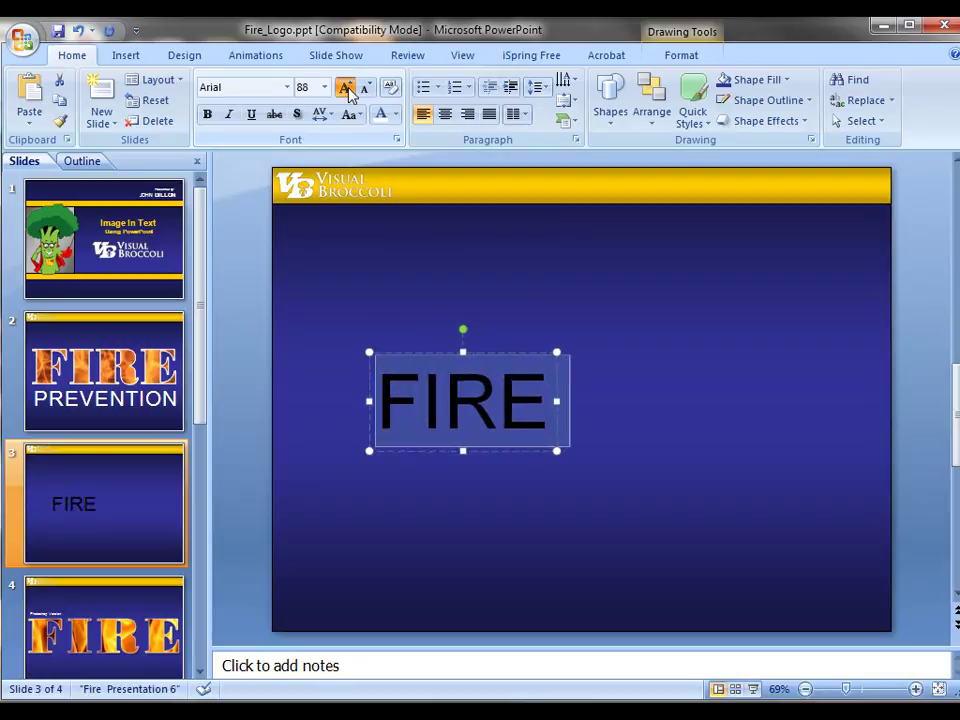
click(345, 88)
click(345, 88)
click(345, 88)
click(345, 88)
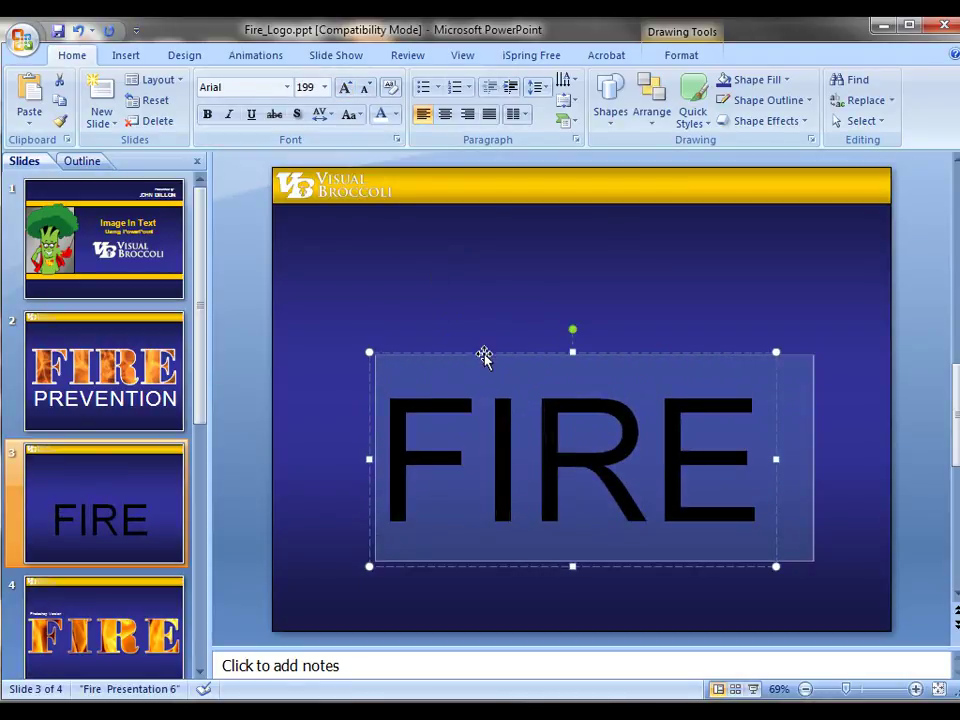
drag(486, 355, 482, 329)
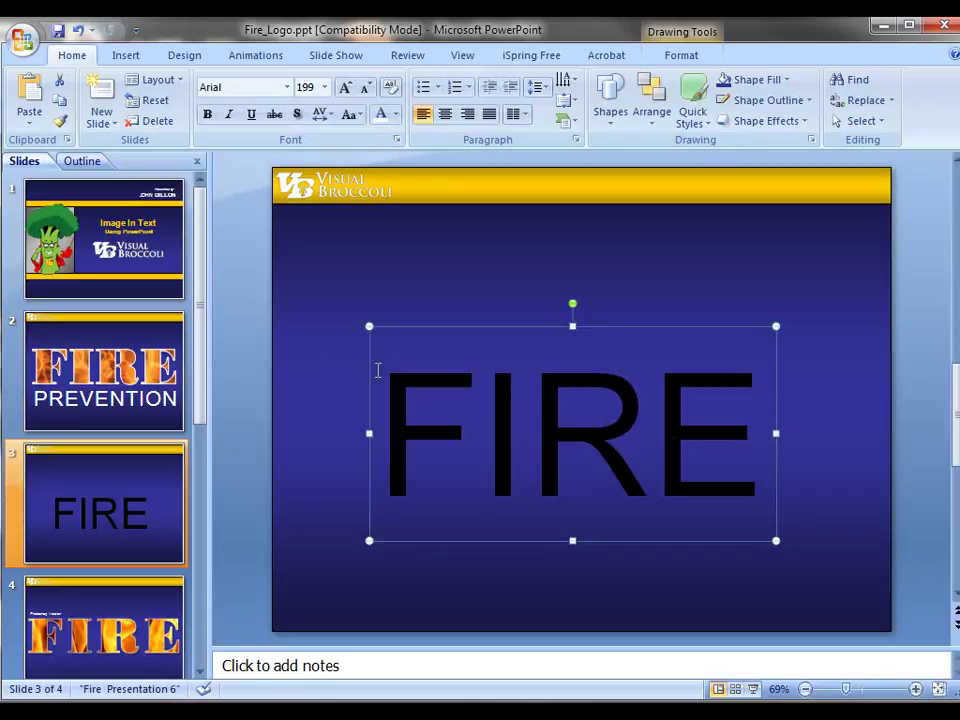
Set the FIRE text's font to Bodoni MT Black and shift the text box up and to the left.
click(287, 88)
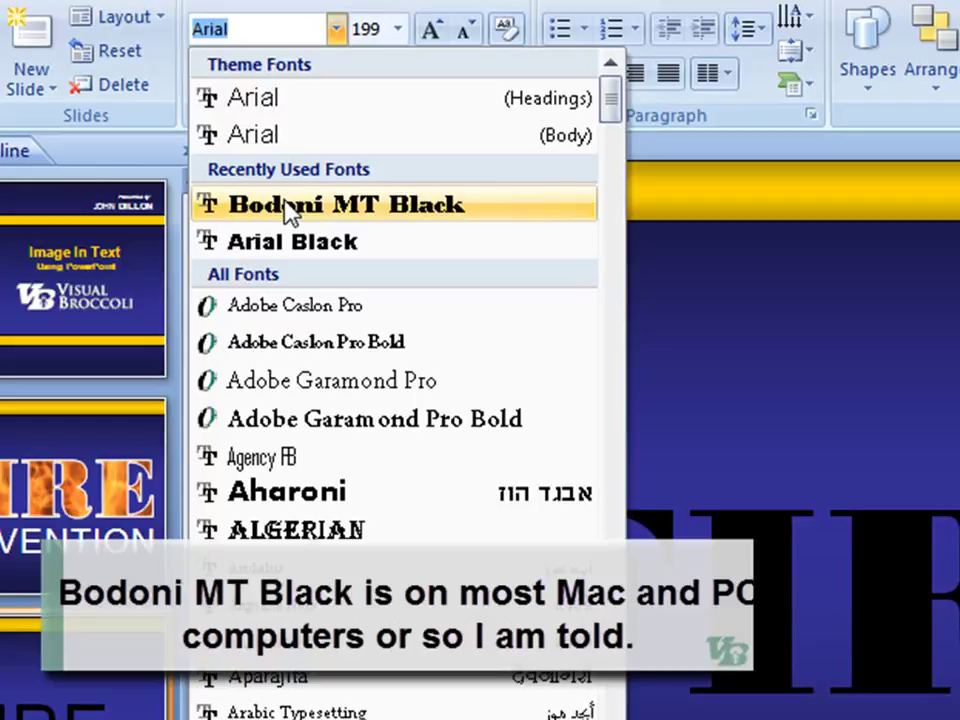
click(287, 207)
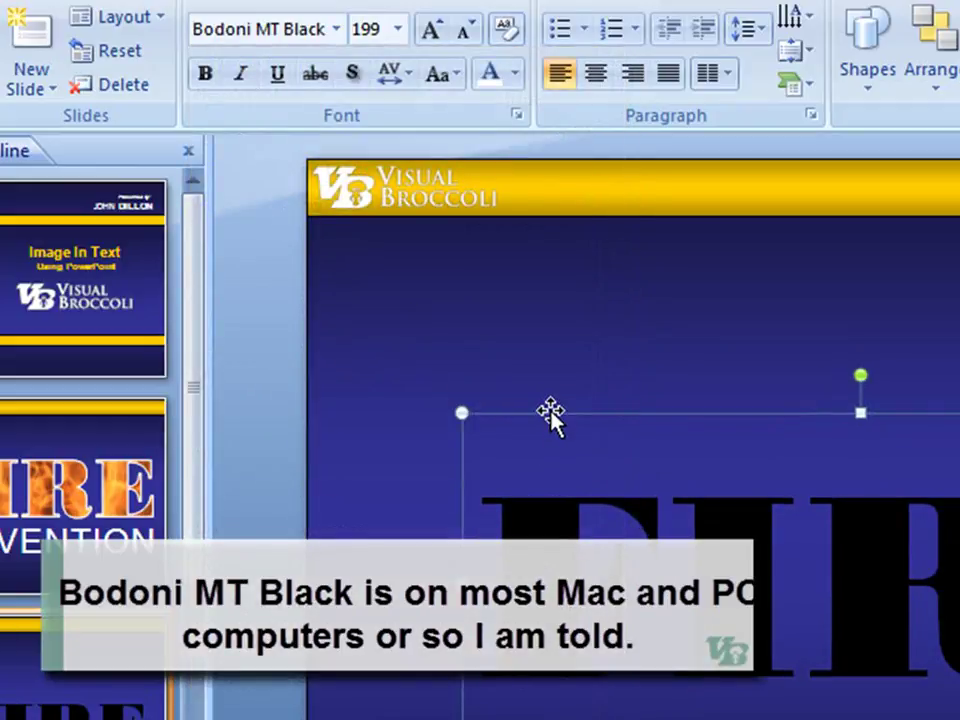
drag(551, 414, 516, 349)
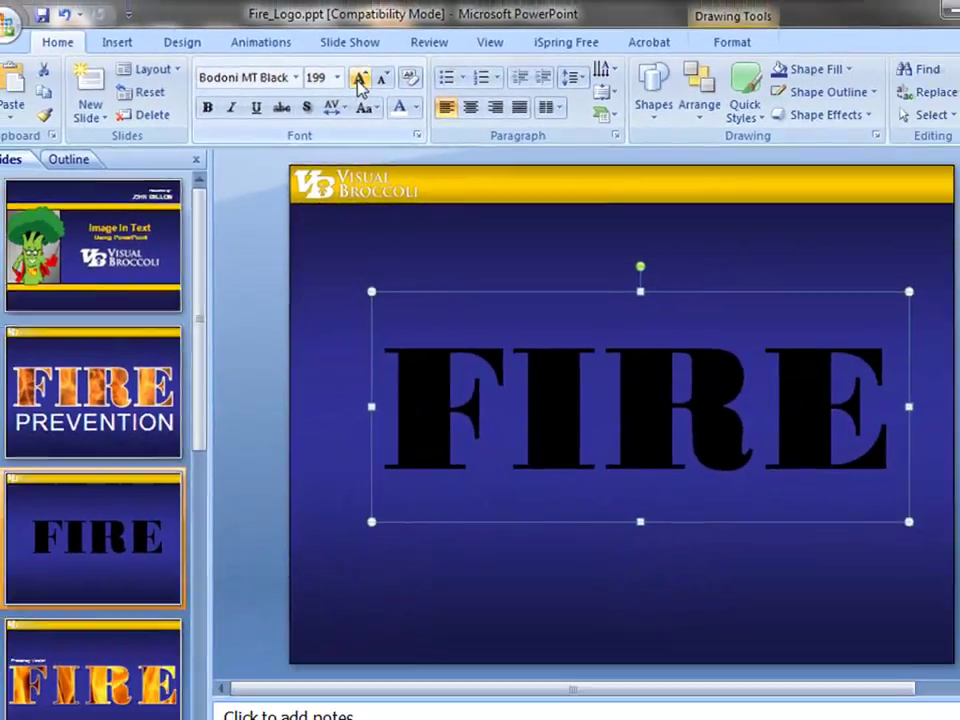
Set the FIRE text's size to 239 pt and move the text box left so it fits within the slide.
click(358, 80)
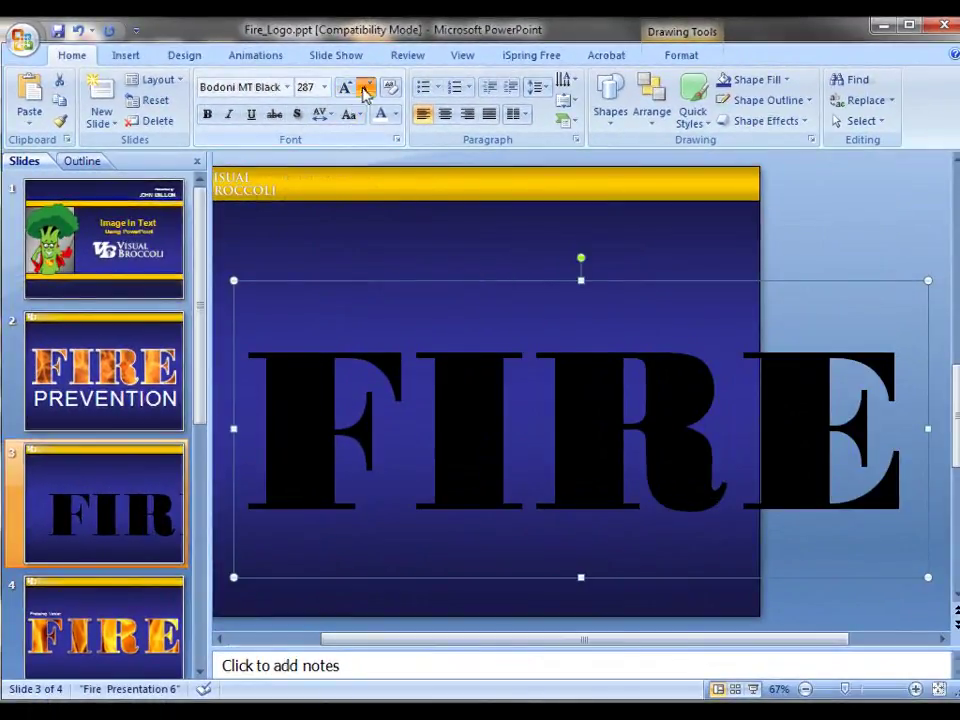
click(365, 88)
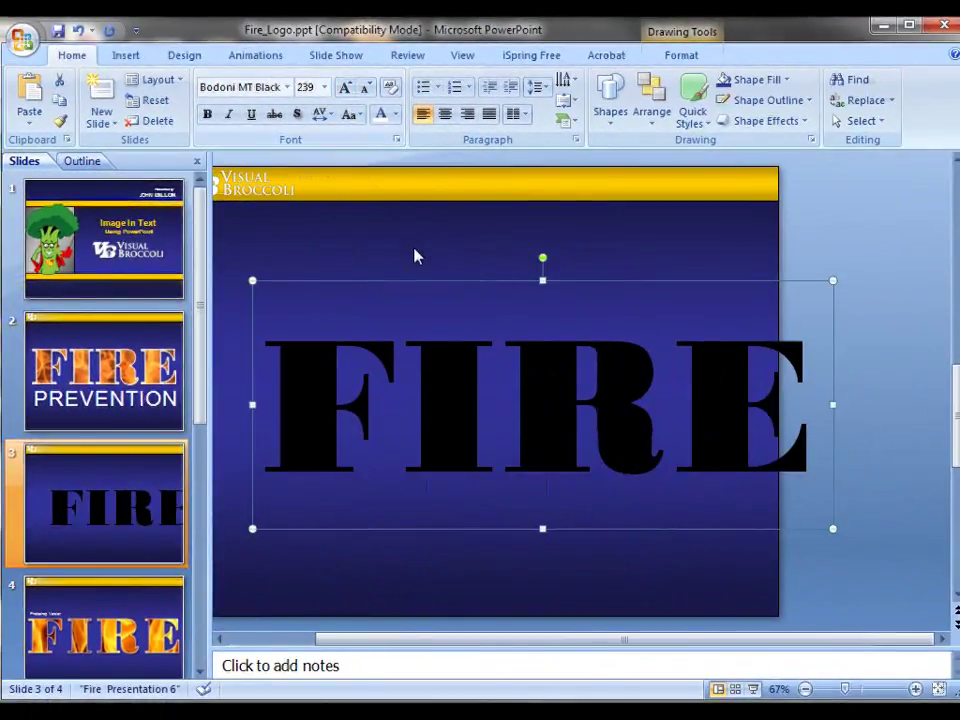
drag(407, 281, 335, 282)
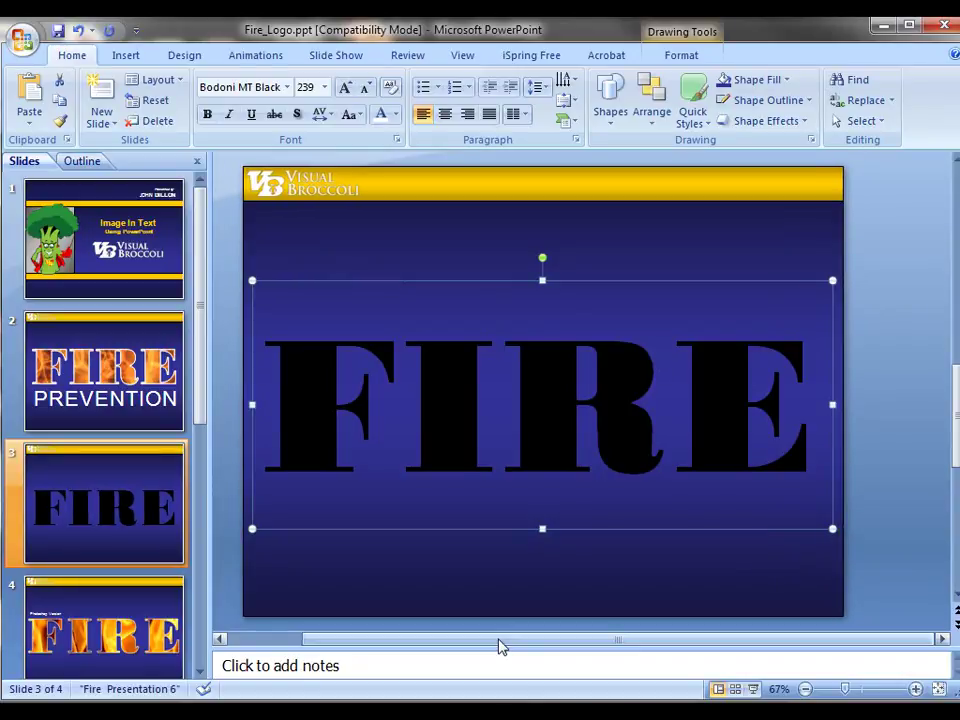
click(885, 444)
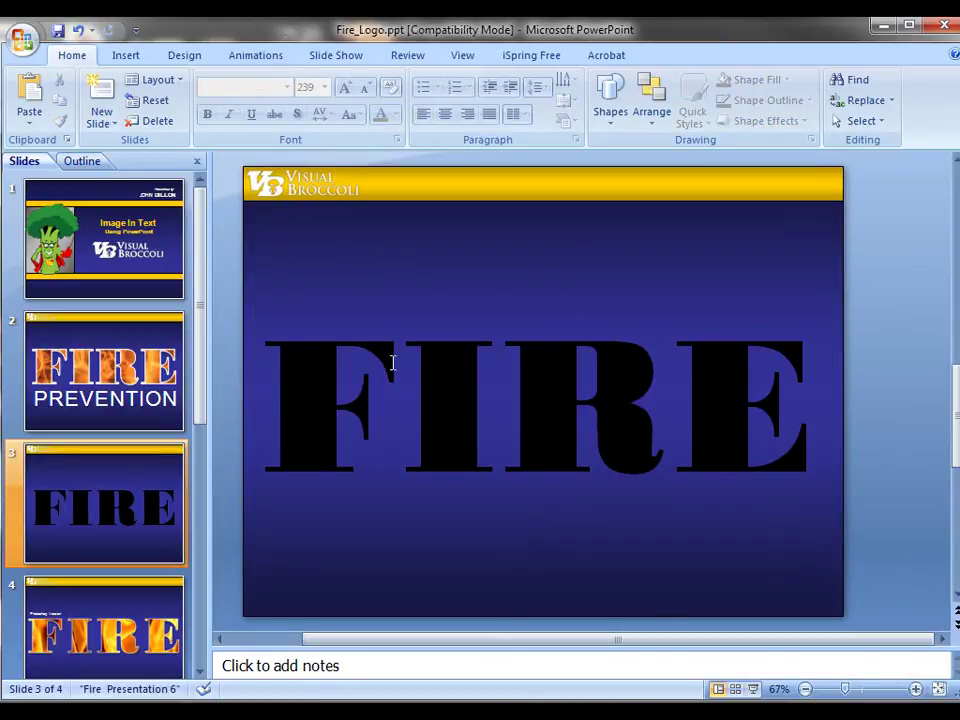
Give the whole word FIRE a picture or texture text fill through its text effects formatting.
mouse_move(283, 384)
mouse_down()
mouse_move(870, 430)
mouse_move(722, 435)
mouse_up()
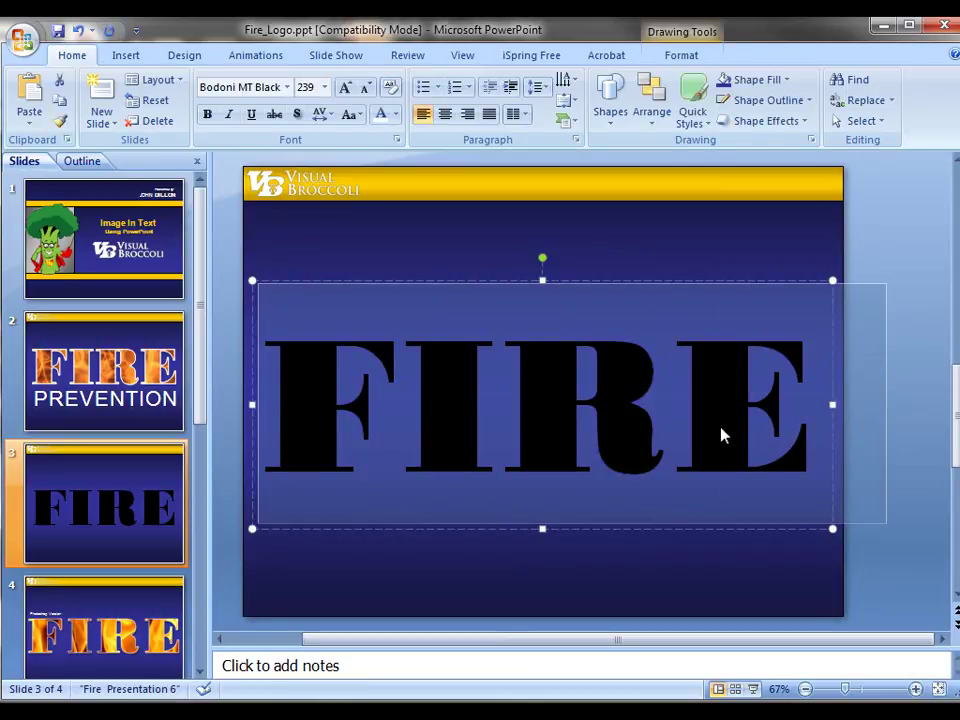
right_click(722, 435)
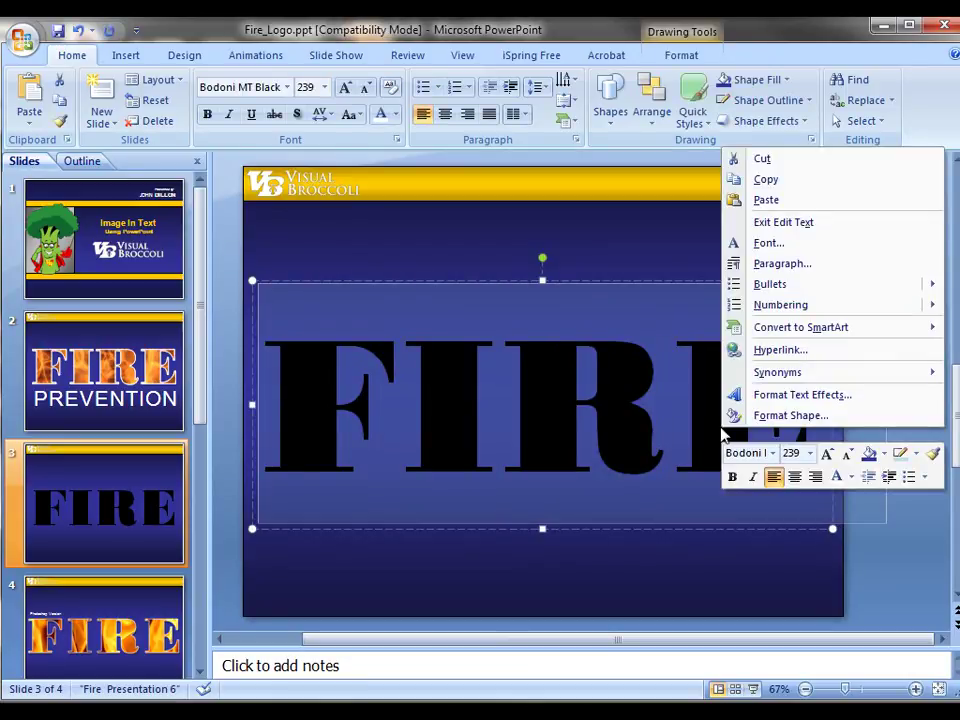
click(775, 399)
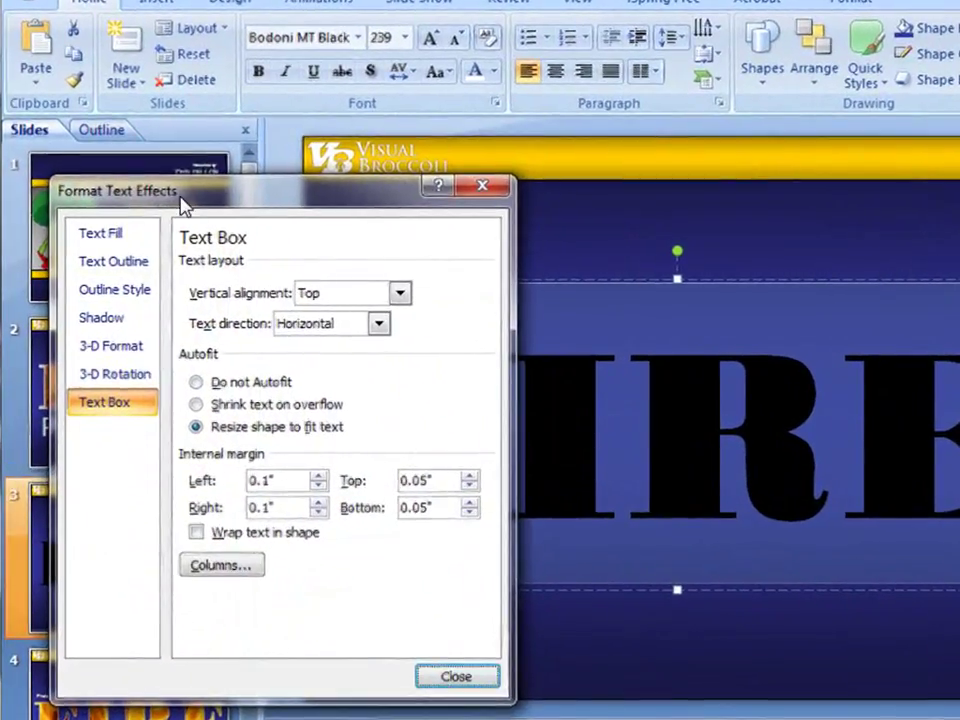
drag(183, 205, 375, 146)
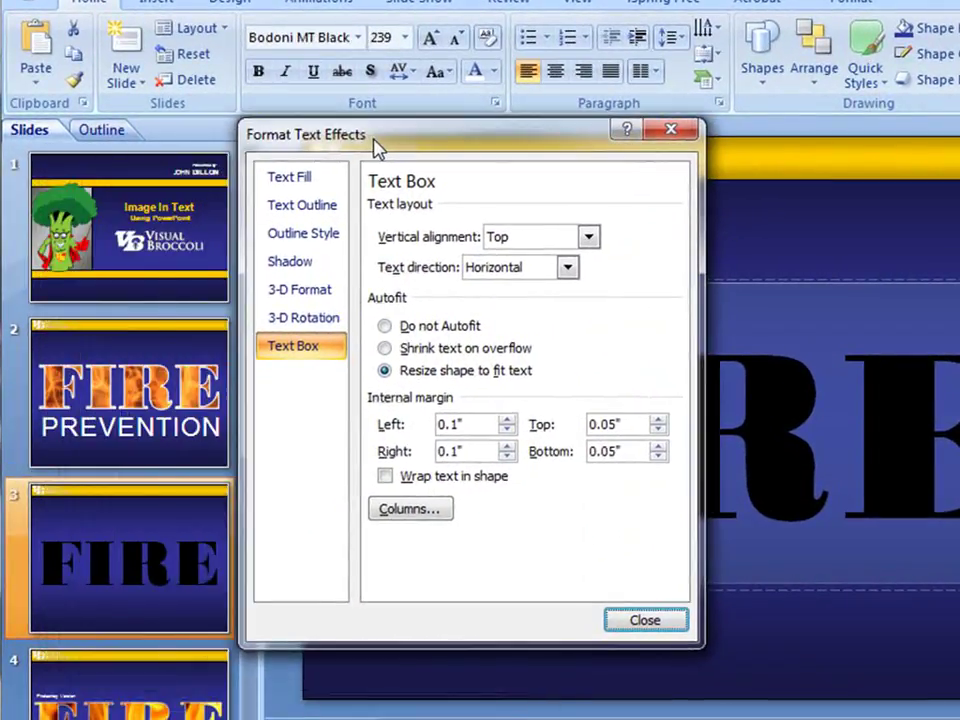
click(297, 184)
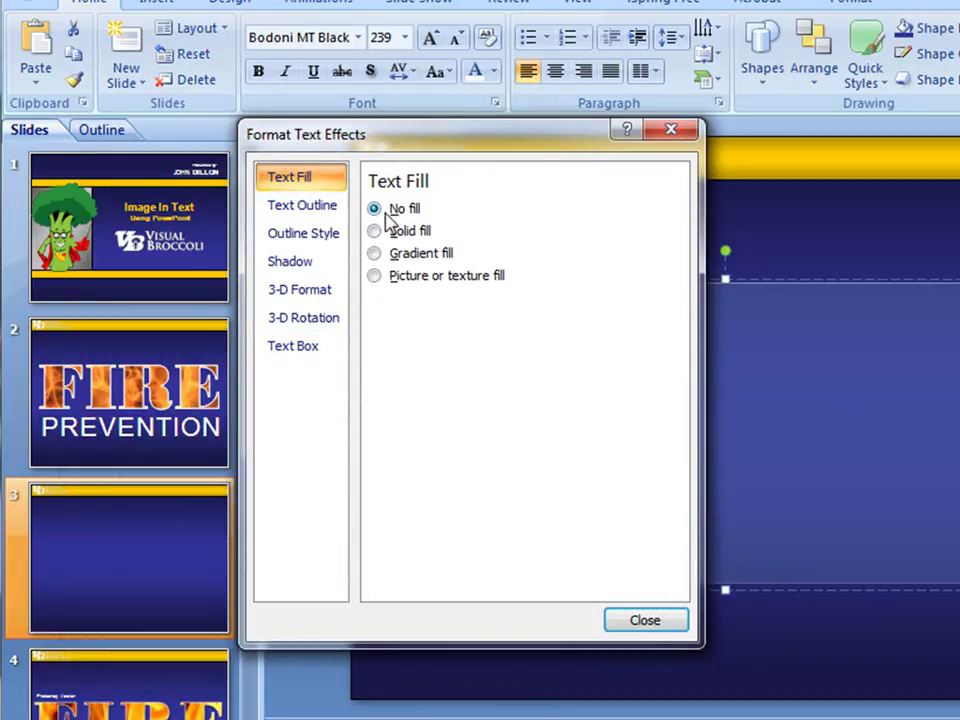
click(373, 277)
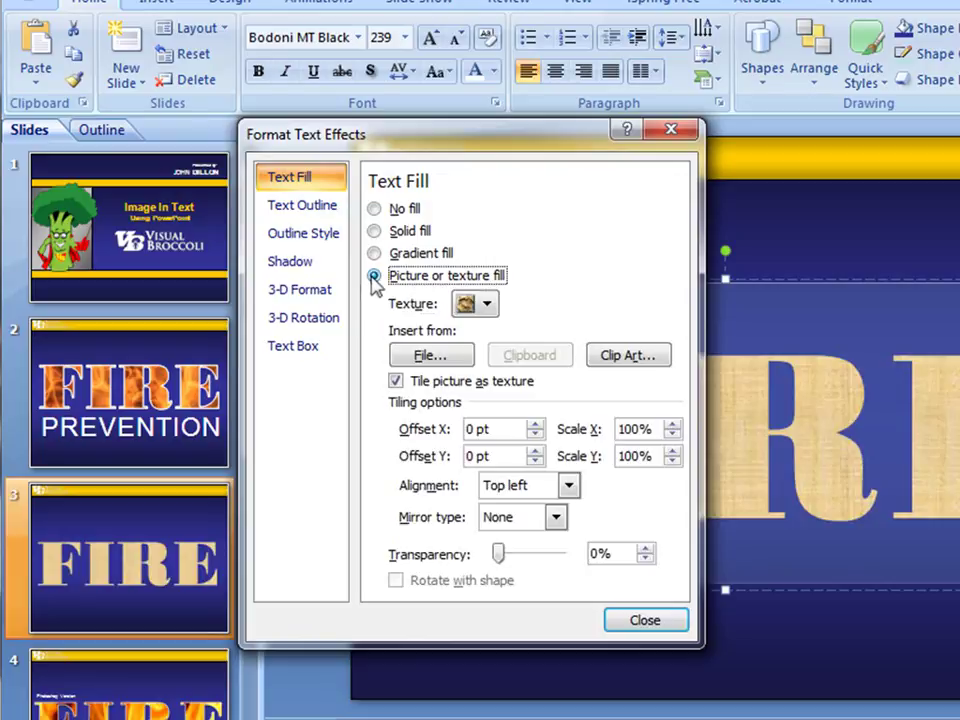
drag(558, 147, 331, 155)
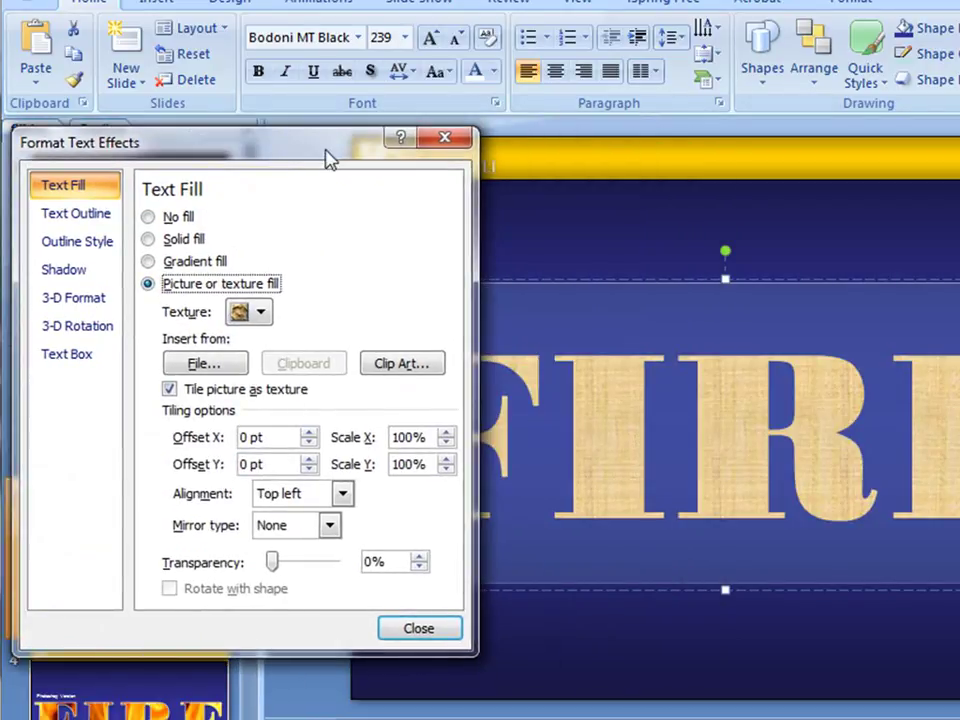
click(262, 312)
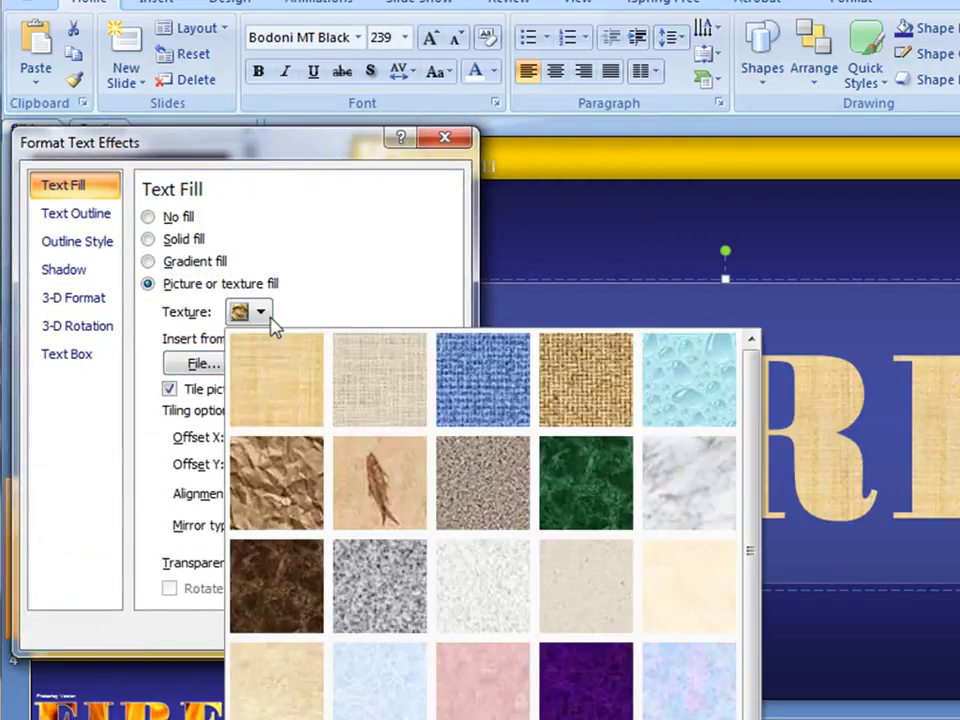
drag(744, 484, 754, 399)
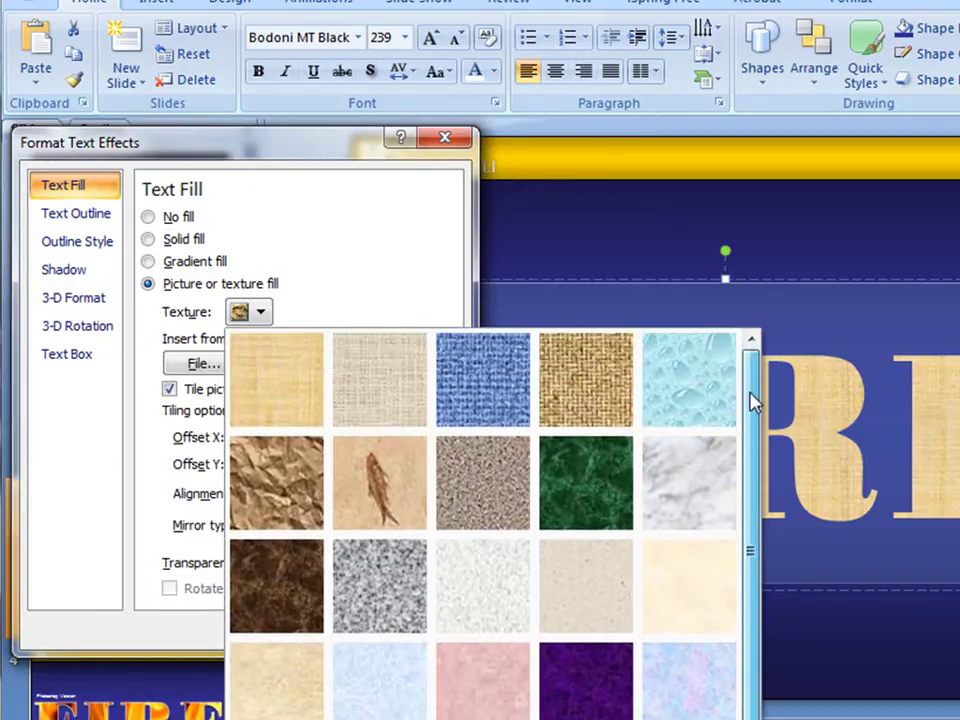
click(407, 270)
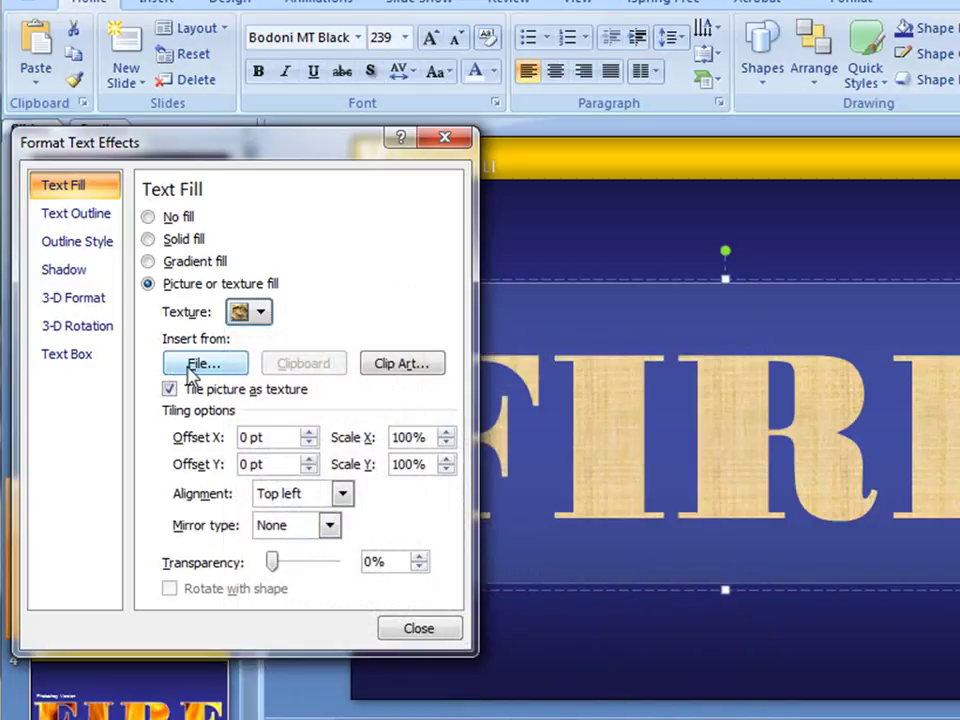
Fill the FIRE text with the picture fire_04.jpg from the Fire Images folder.
click(203, 365)
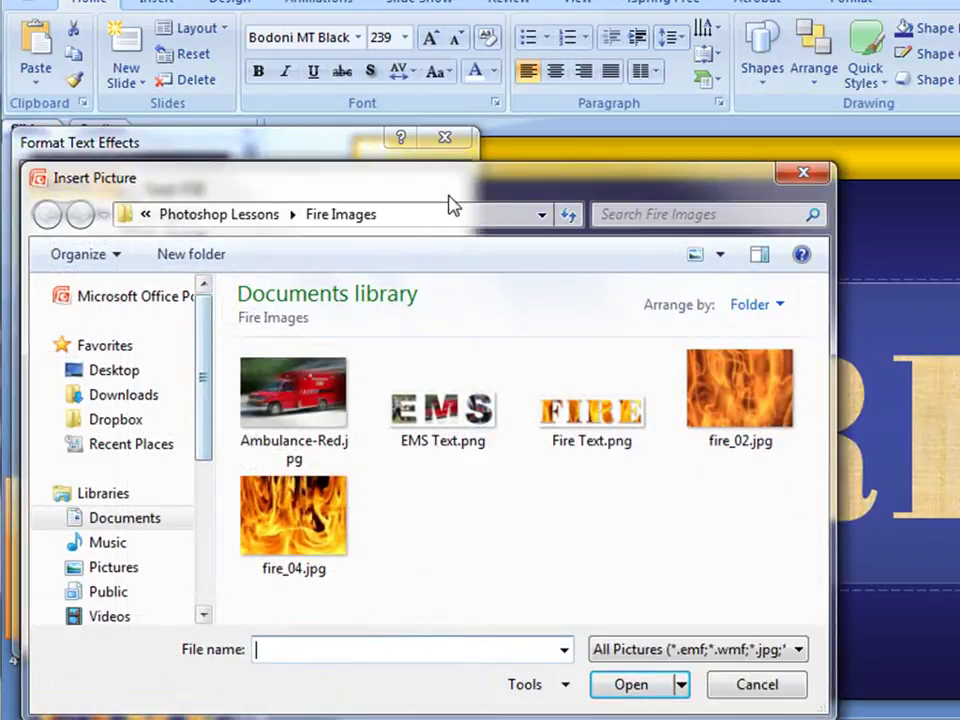
drag(449, 199, 484, 139)
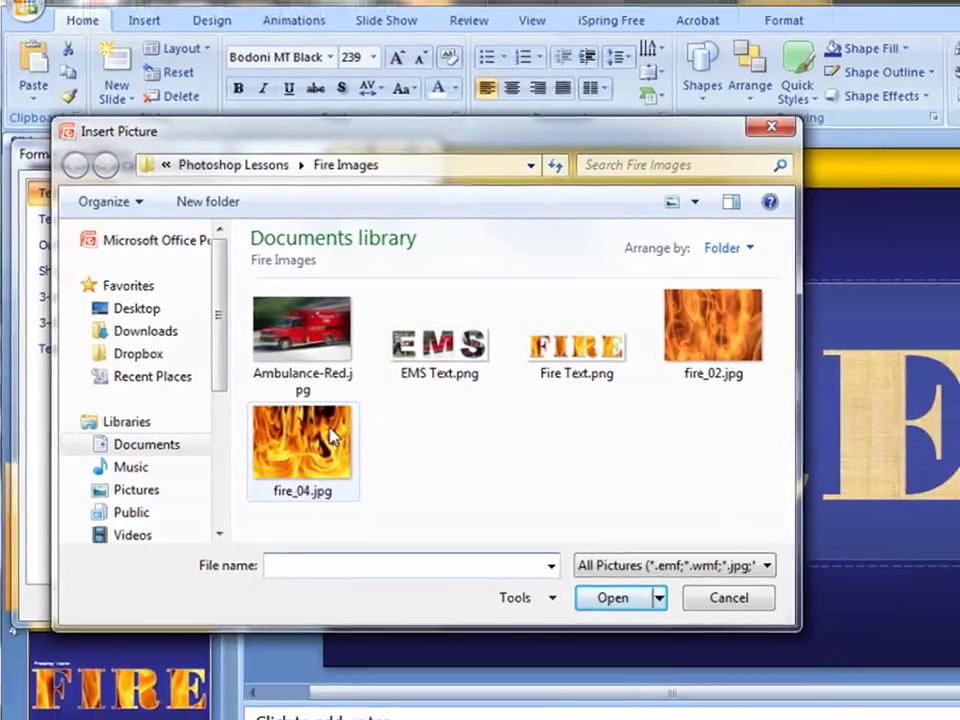
click(360, 448)
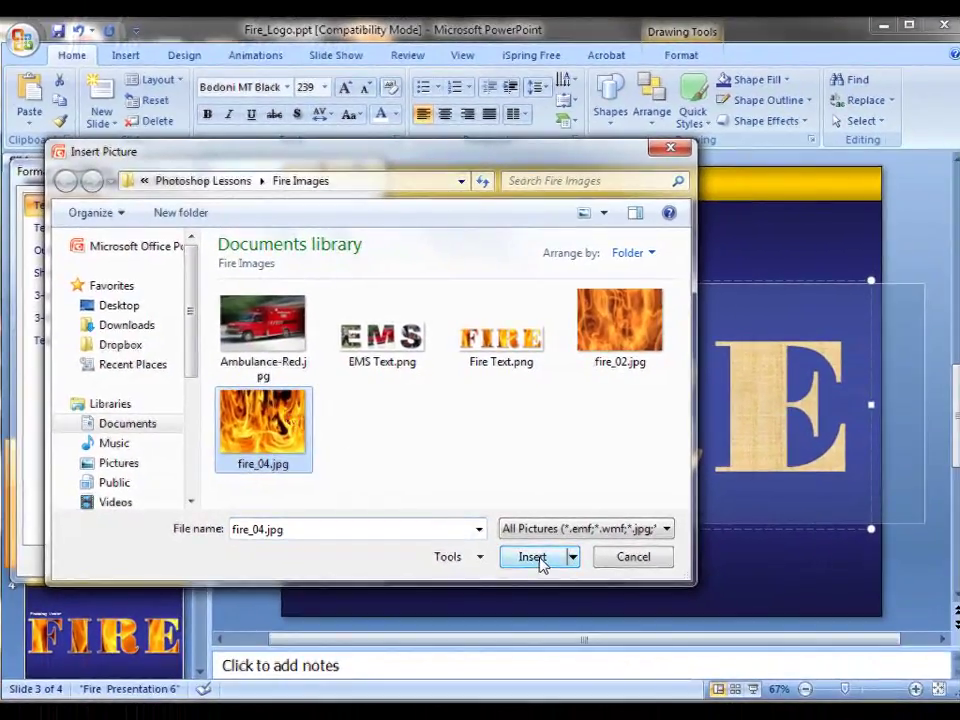
click(538, 560)
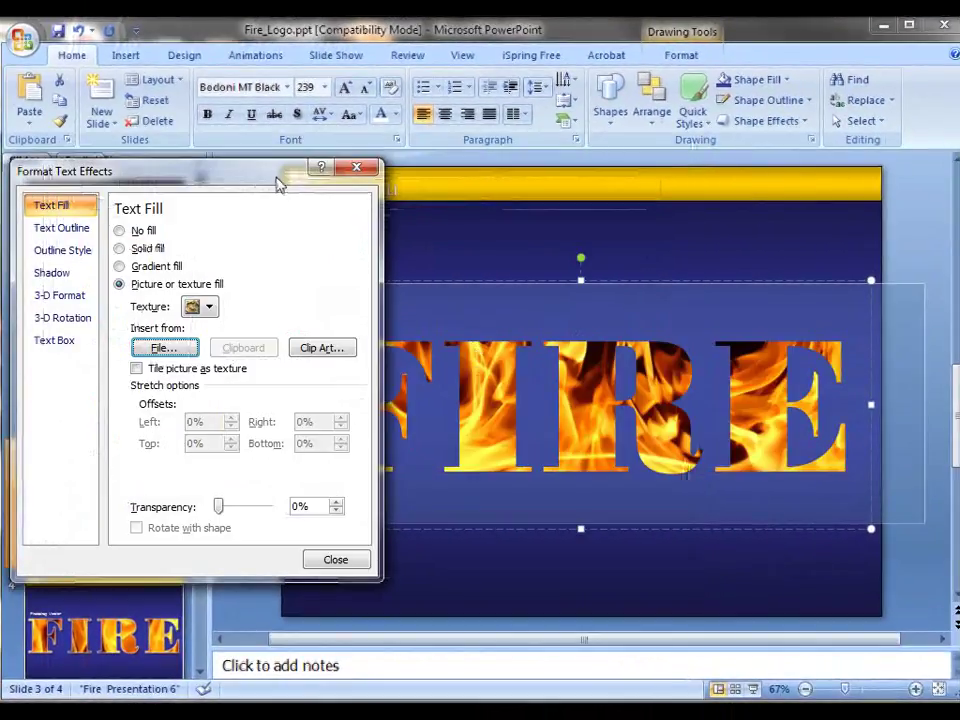
Set the outline width of the FIRE text to 1 pt.
drag(279, 180, 390, 200)
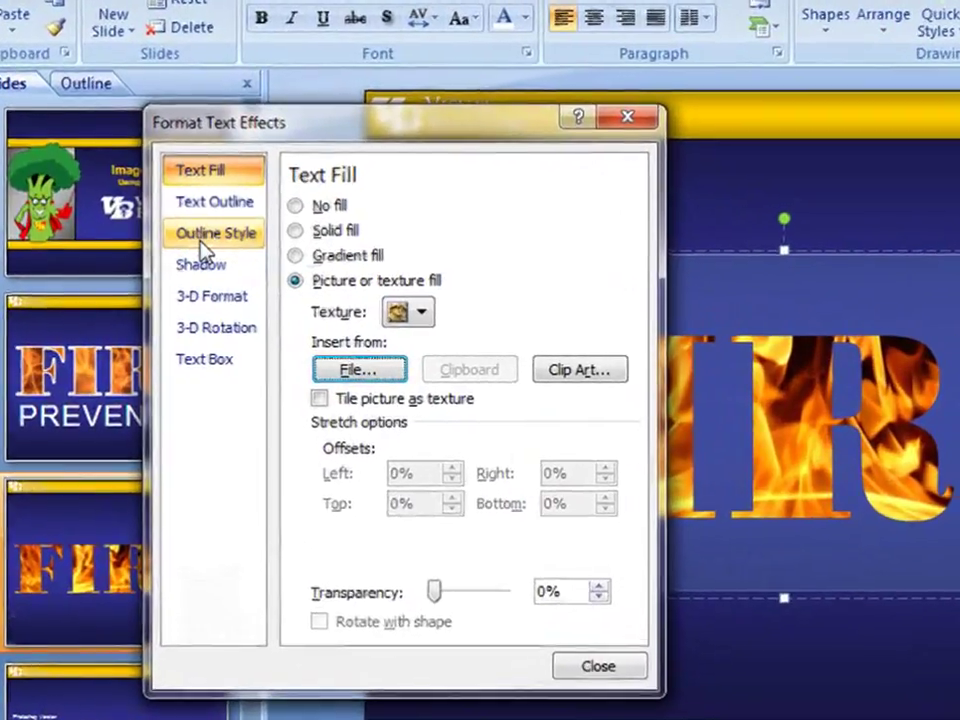
click(172, 268)
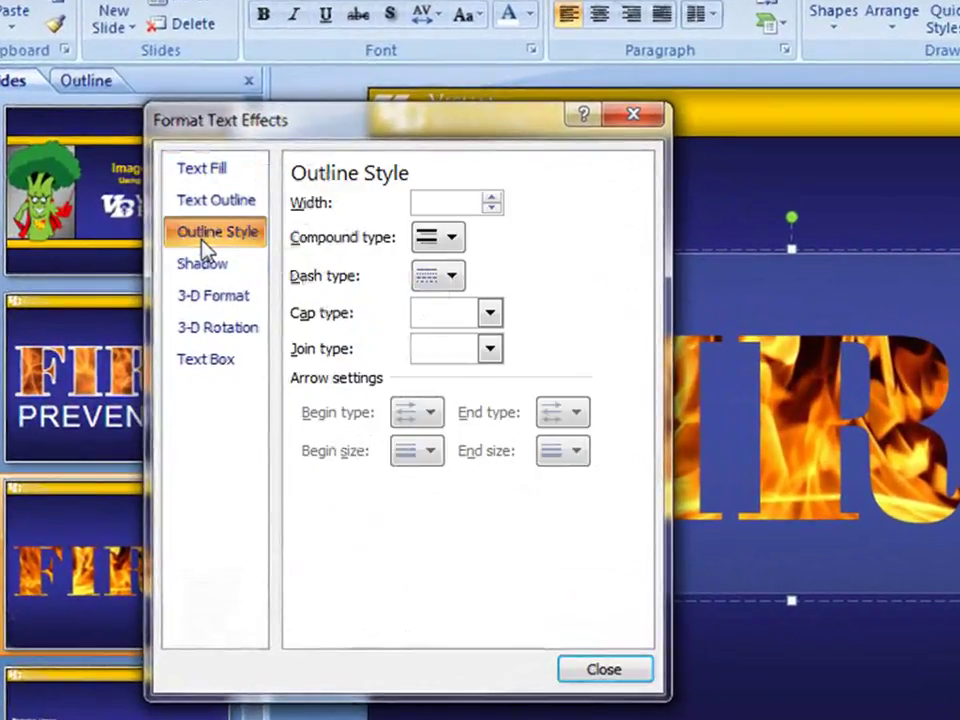
click(490, 199)
click(490, 199)
click(490, 199)
click(490, 199)
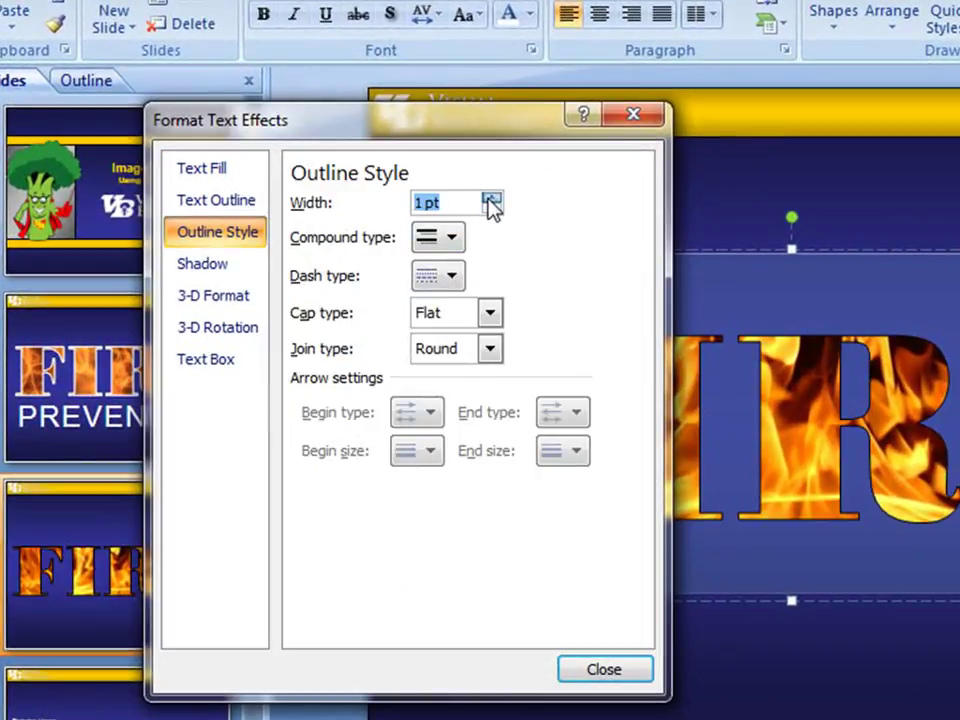
Increase the outline width of the FIRE text to 2.75 pt.
click(490, 199)
click(490, 199)
click(490, 199)
click(490, 199)
click(490, 199)
click(490, 199)
click(490, 199)
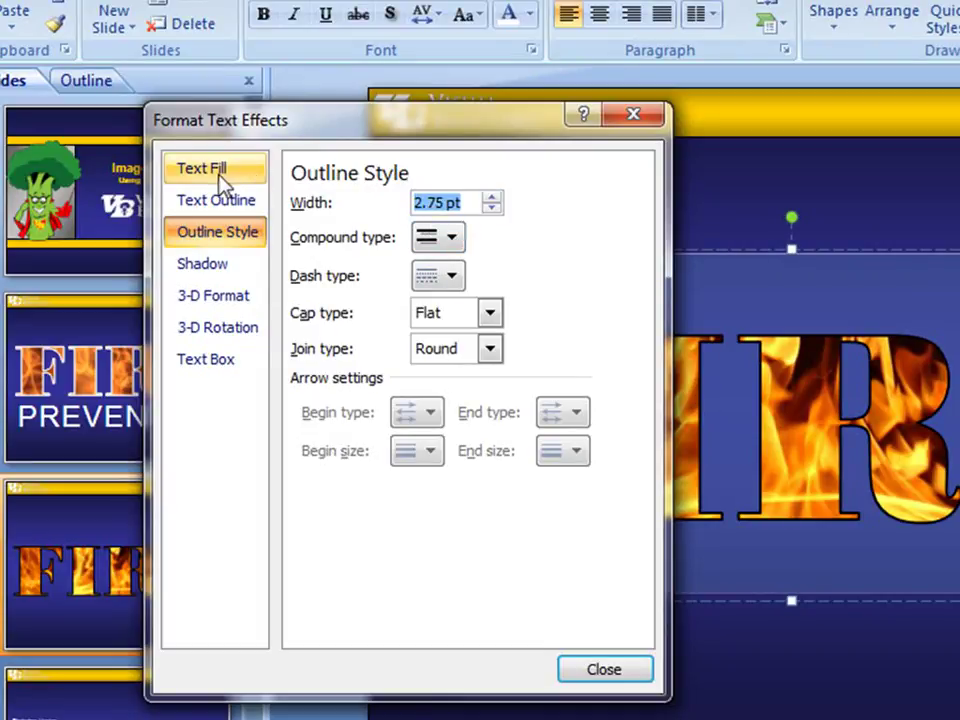
Set the solid outline colour of the FIRE text to white and move the formatting dialog aside to reveal more of the text.
click(209, 204)
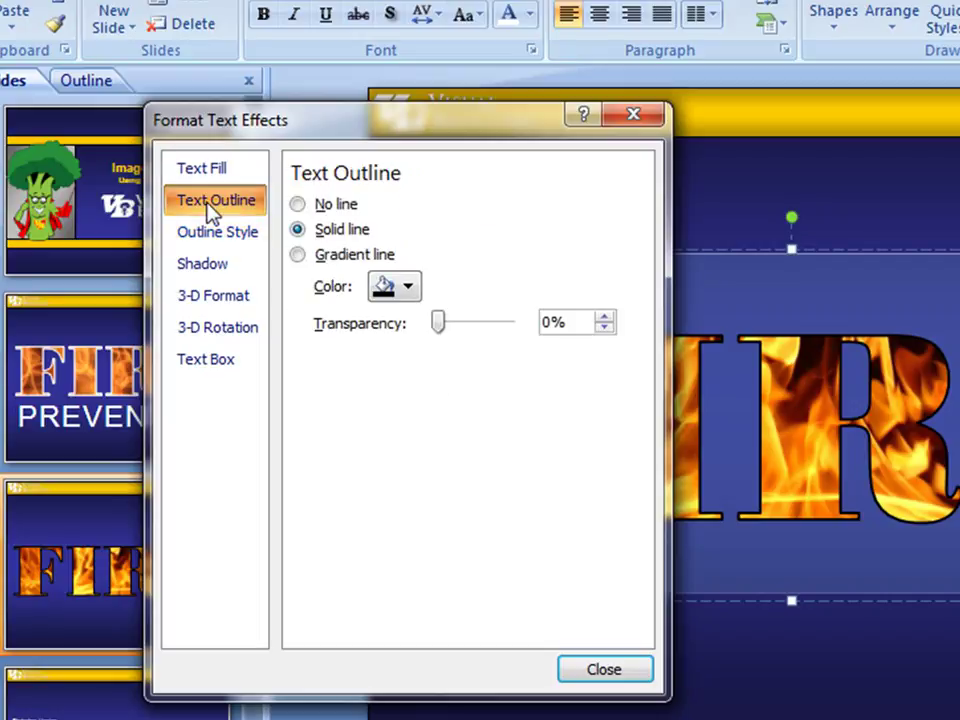
click(410, 290)
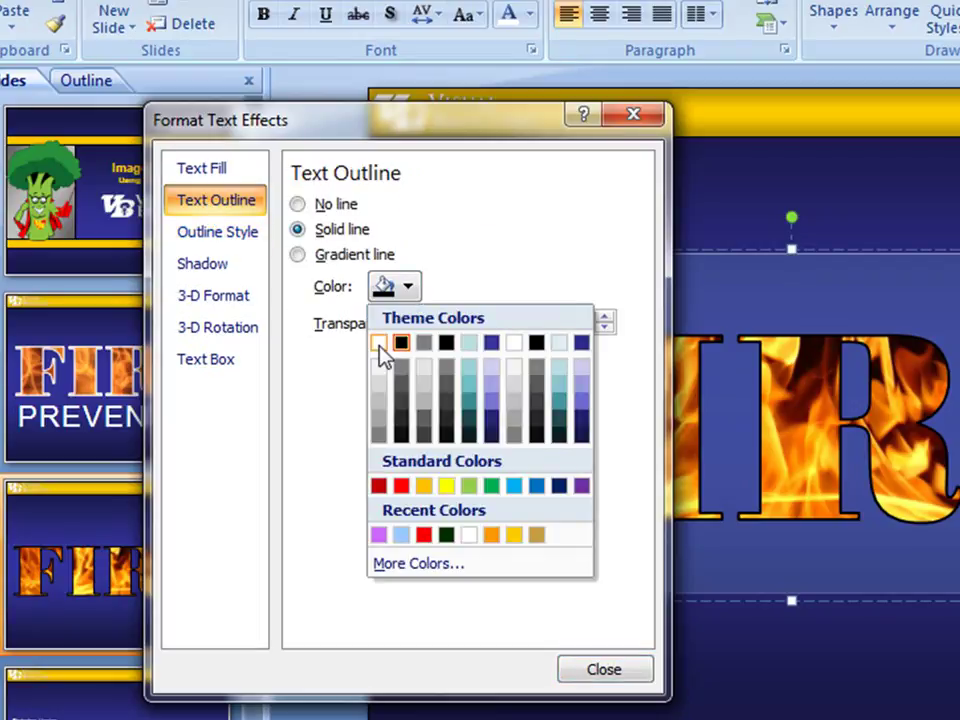
click(379, 344)
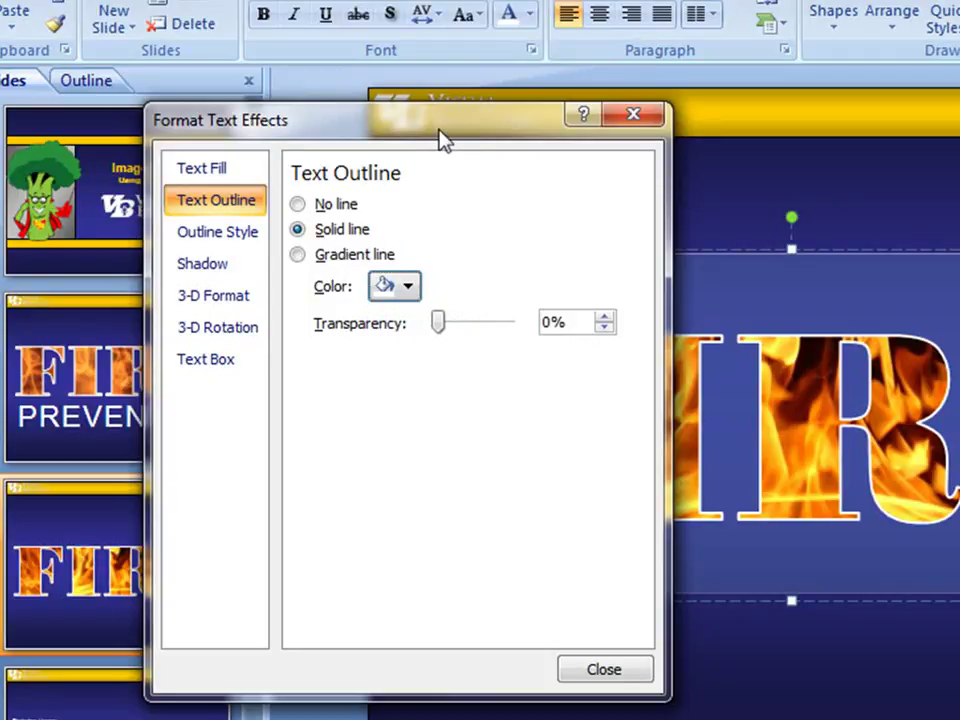
drag(444, 140, 390, 146)
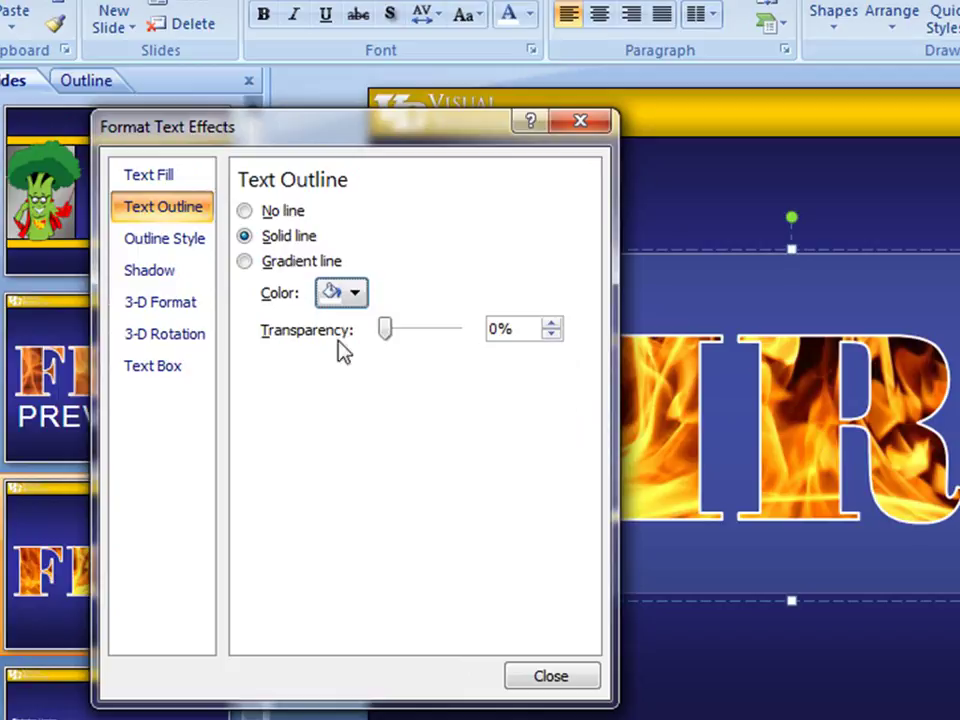
Apply the centred outer shadow preset to the FIRE text.
click(155, 280)
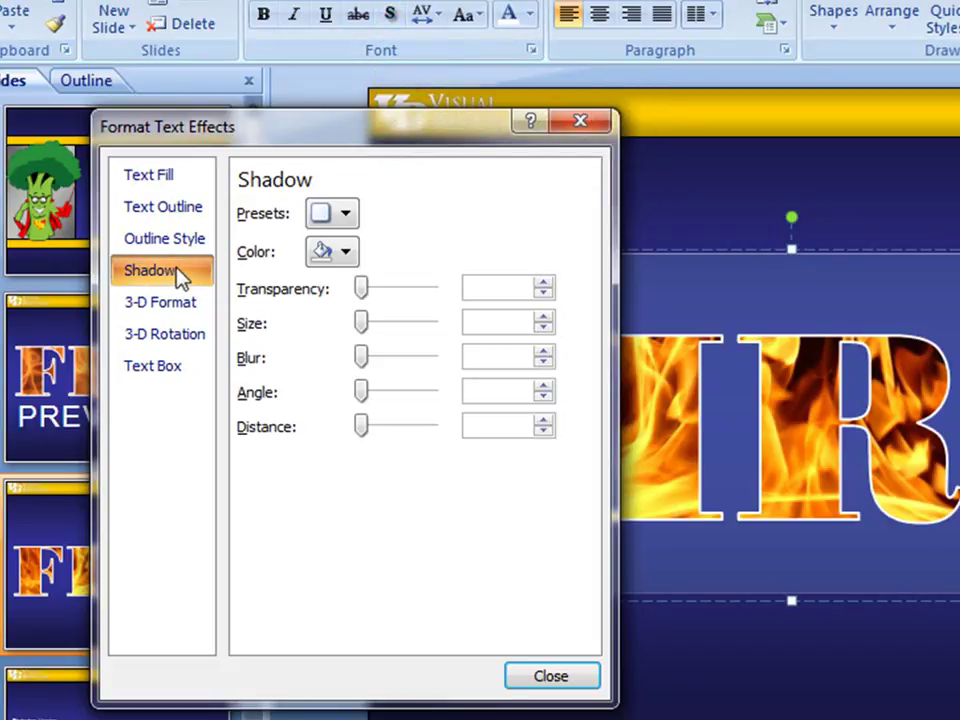
click(346, 214)
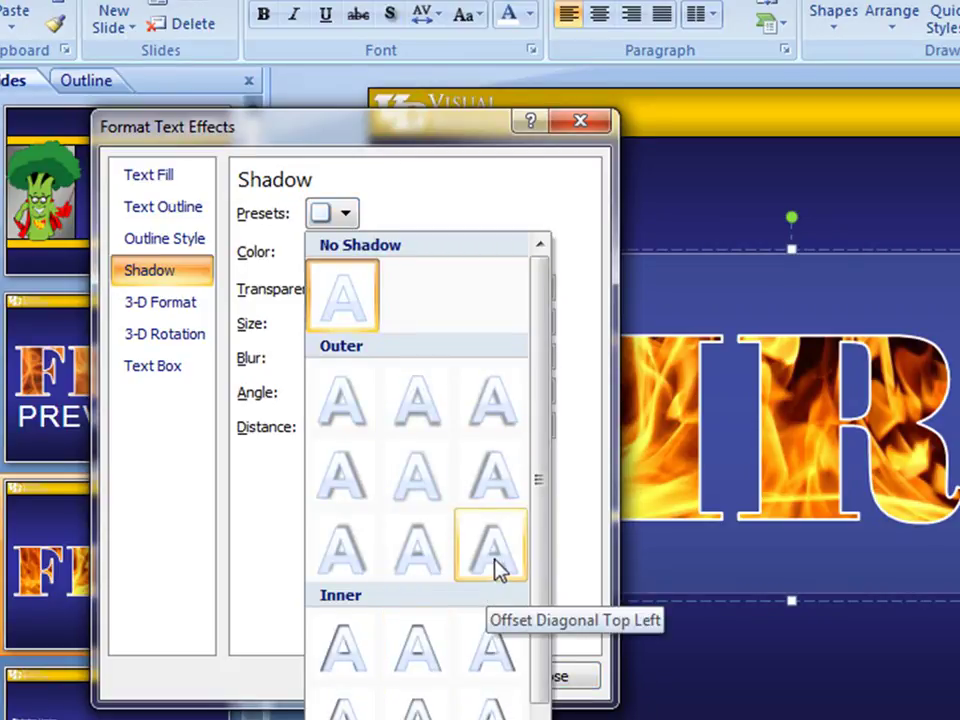
click(422, 487)
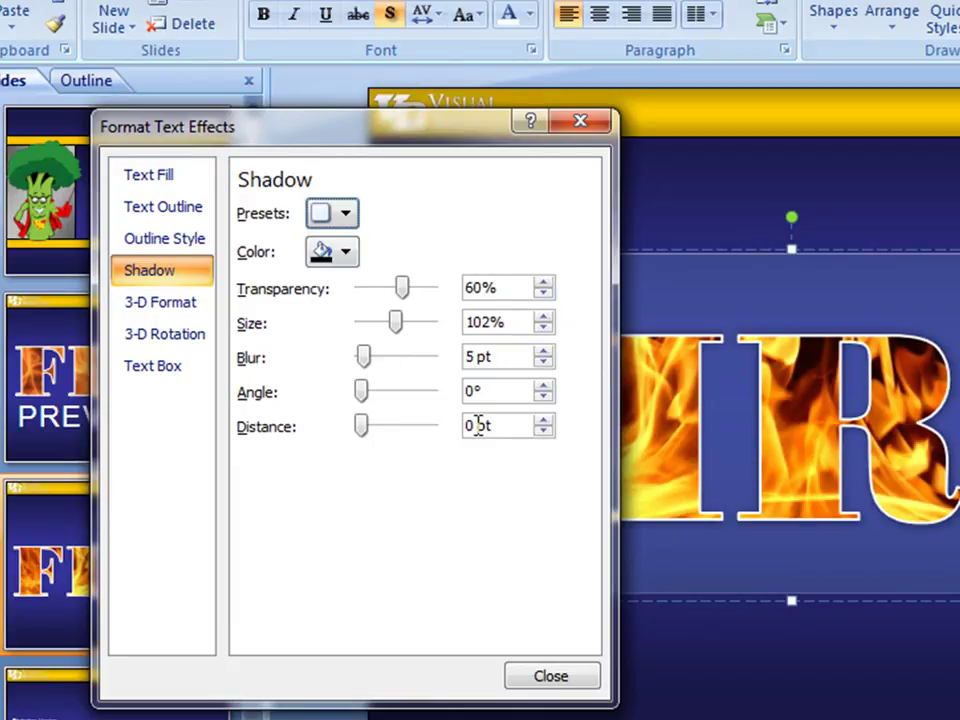
Try a Relaxed Inset top bevel on the FIRE text and reset its 3-D format.
click(145, 311)
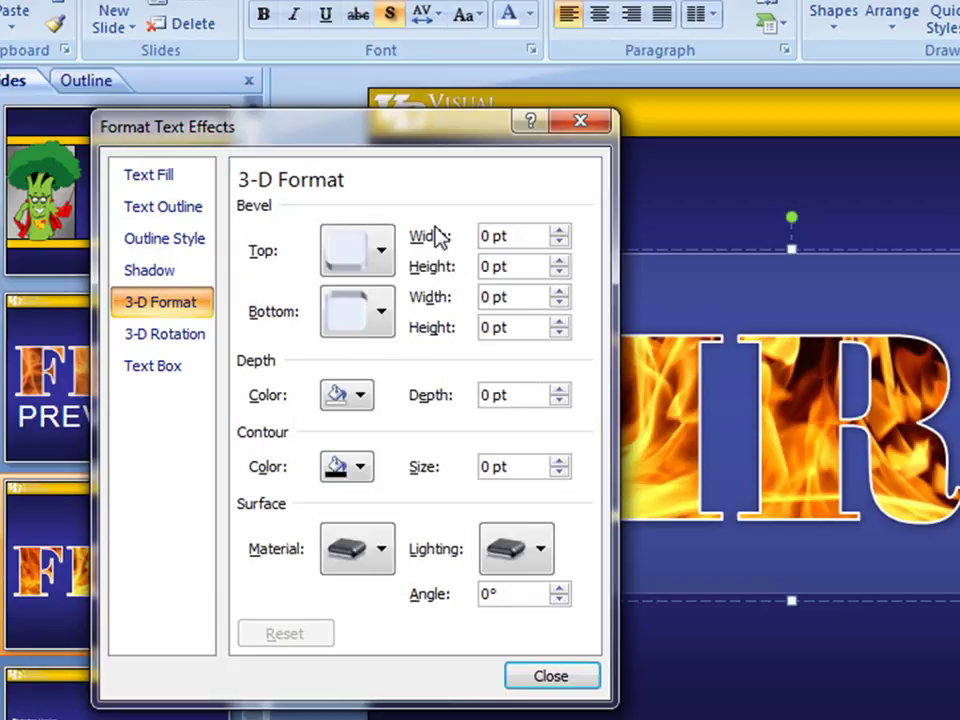
click(385, 254)
click(452, 450)
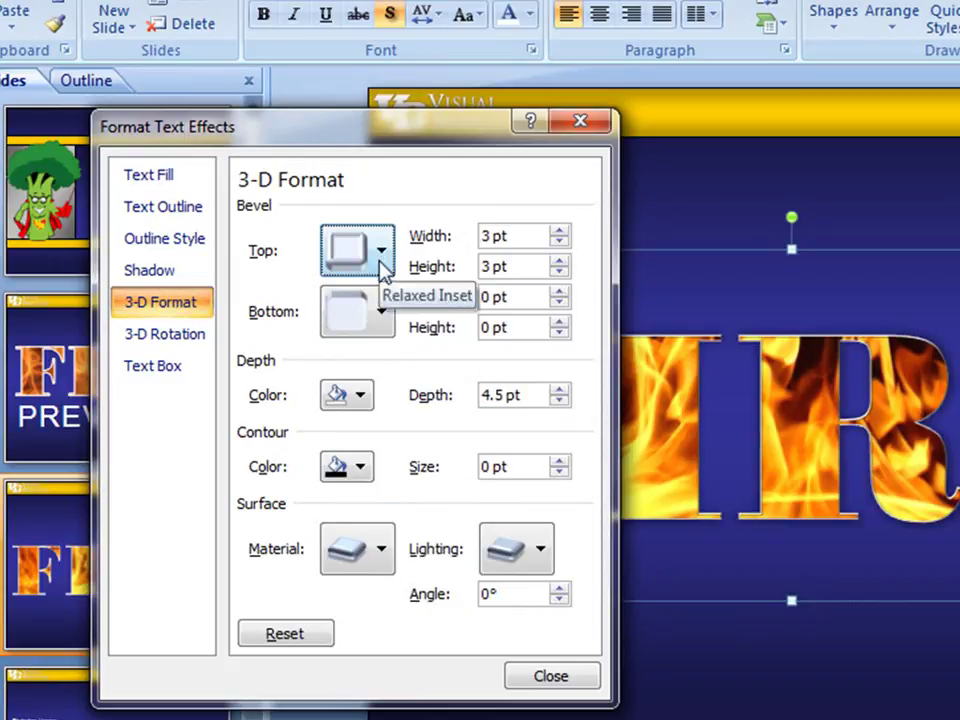
click(306, 633)
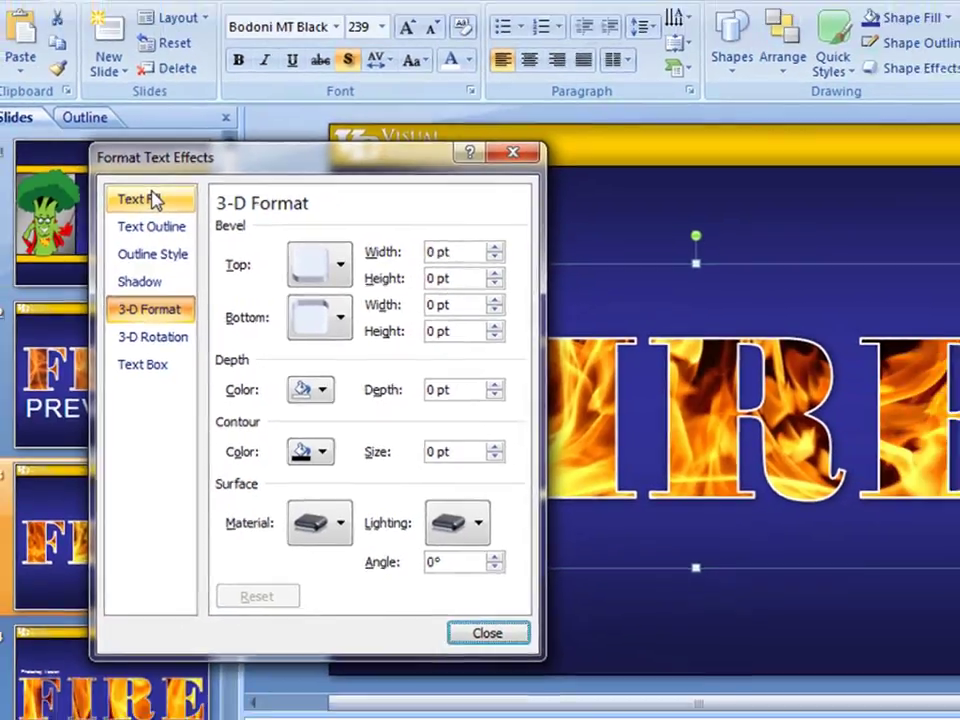
Finish the text effects formatting and deselect the FIRE text box.
click(187, 175)
click(410, 583)
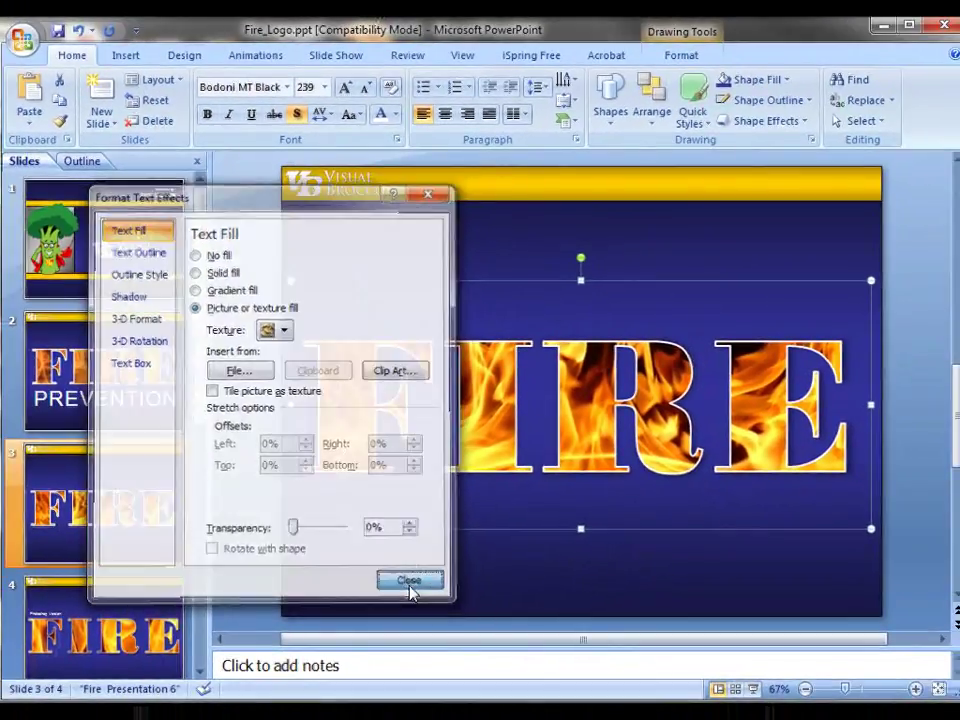
click(268, 334)
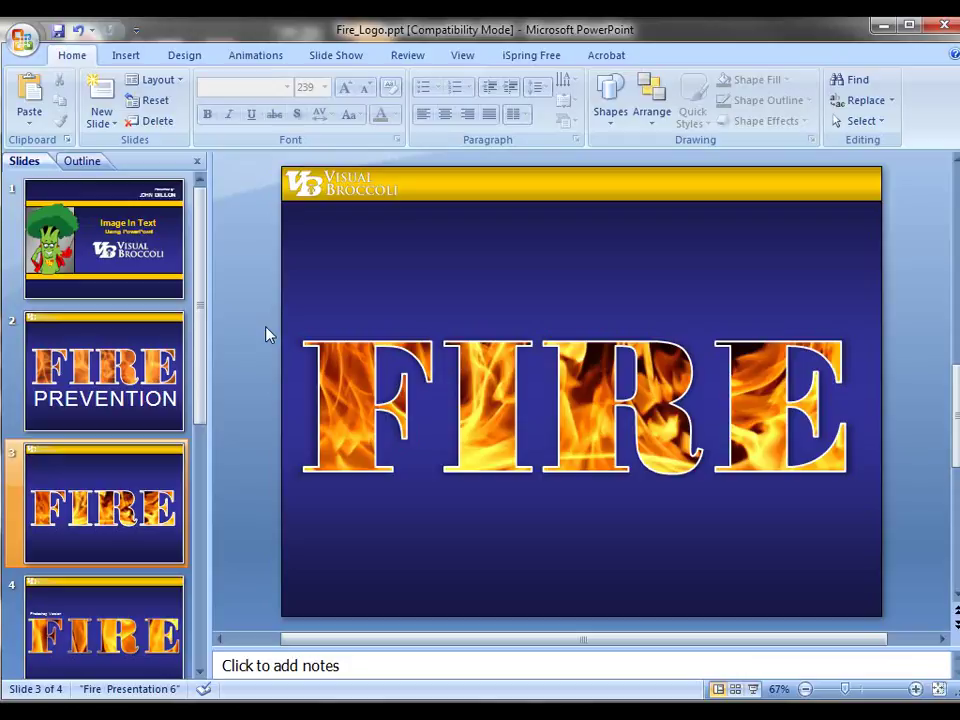
Save the presentation in its existing PowerPoint 97-2003 format, continuing despite the compatibility check.
key(ctrl+s)
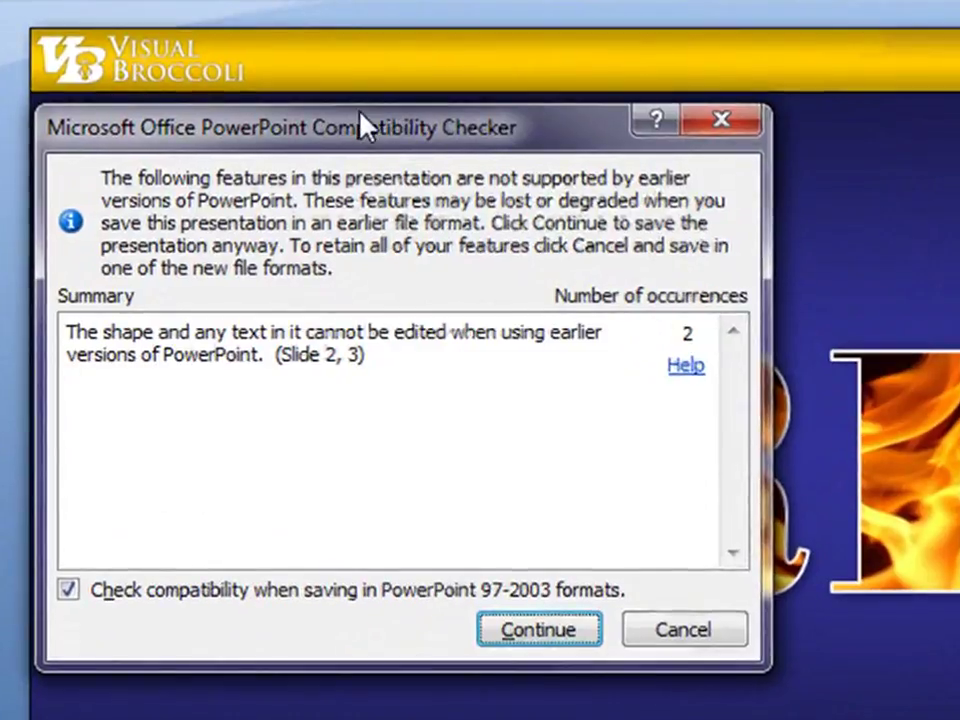
drag(365, 127, 460, 118)
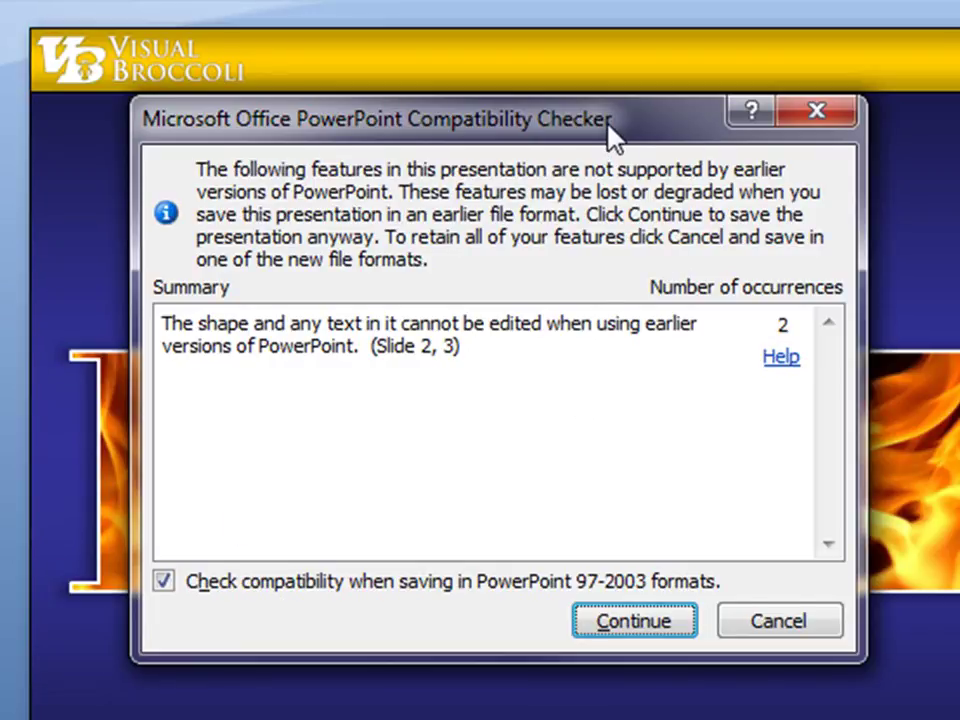
drag(613, 134, 525, 140)
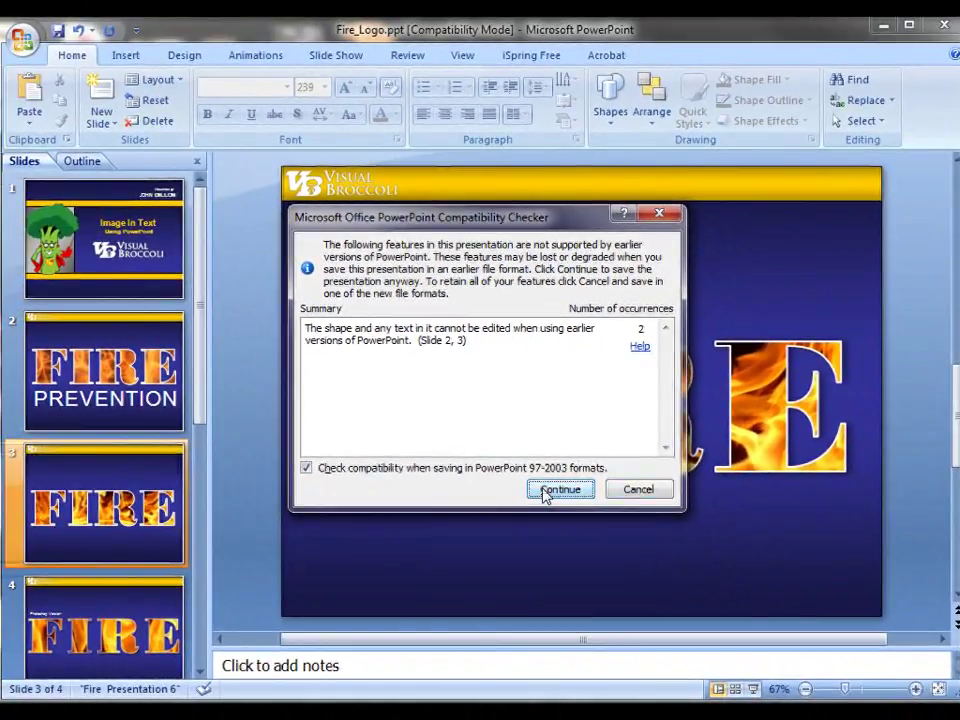
click(547, 491)
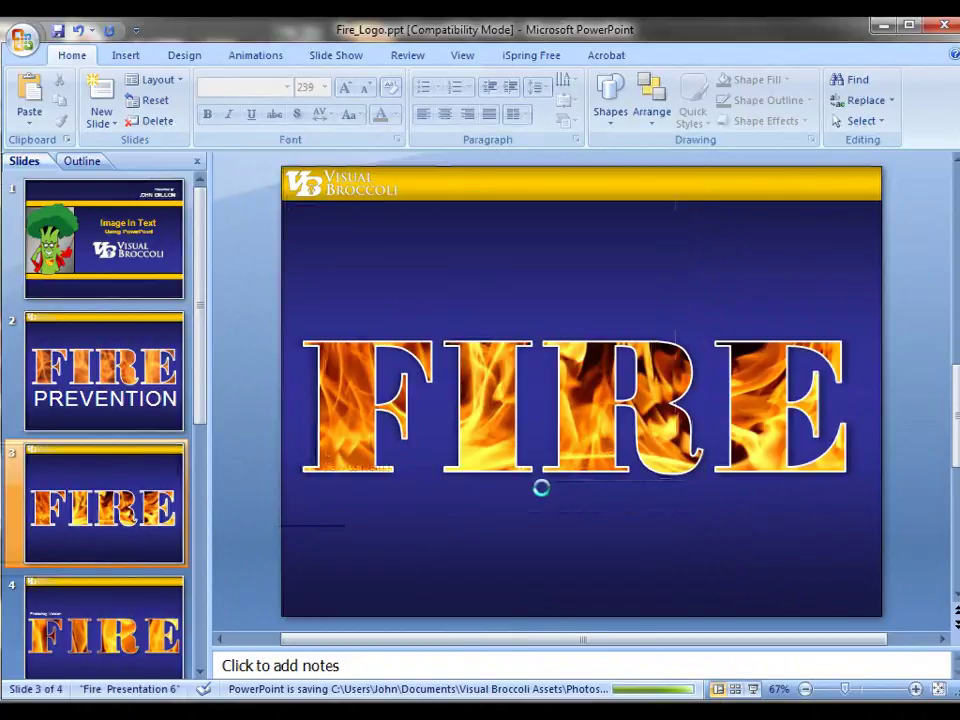
Compare the flame-filled FIRE text on slide 3 with the Photoshop version on slide 4.
click(111, 605)
mouse_move(354, 396)
mouse_down()
mouse_move(357, 457)
mouse_move(354, 403)
mouse_up()
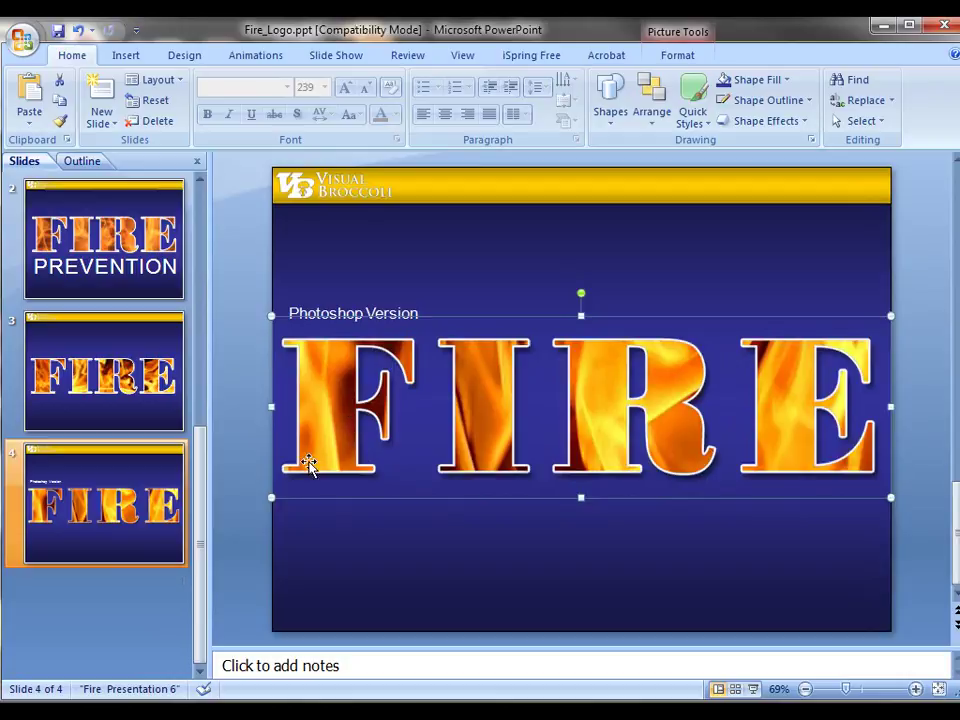
click(161, 407)
click(143, 505)
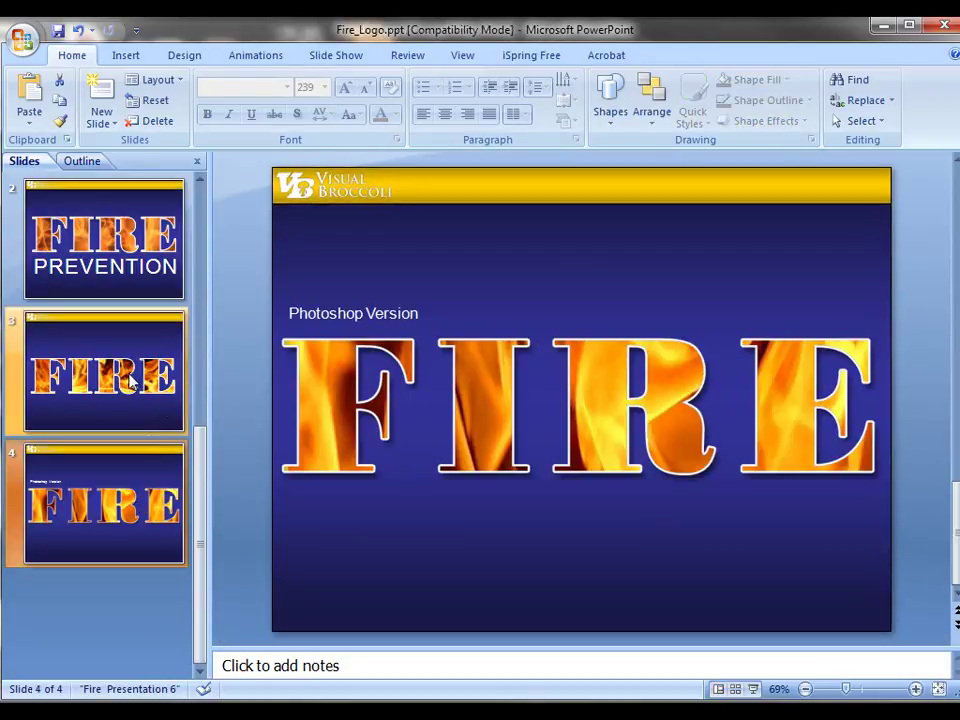
click(133, 383)
click(117, 493)
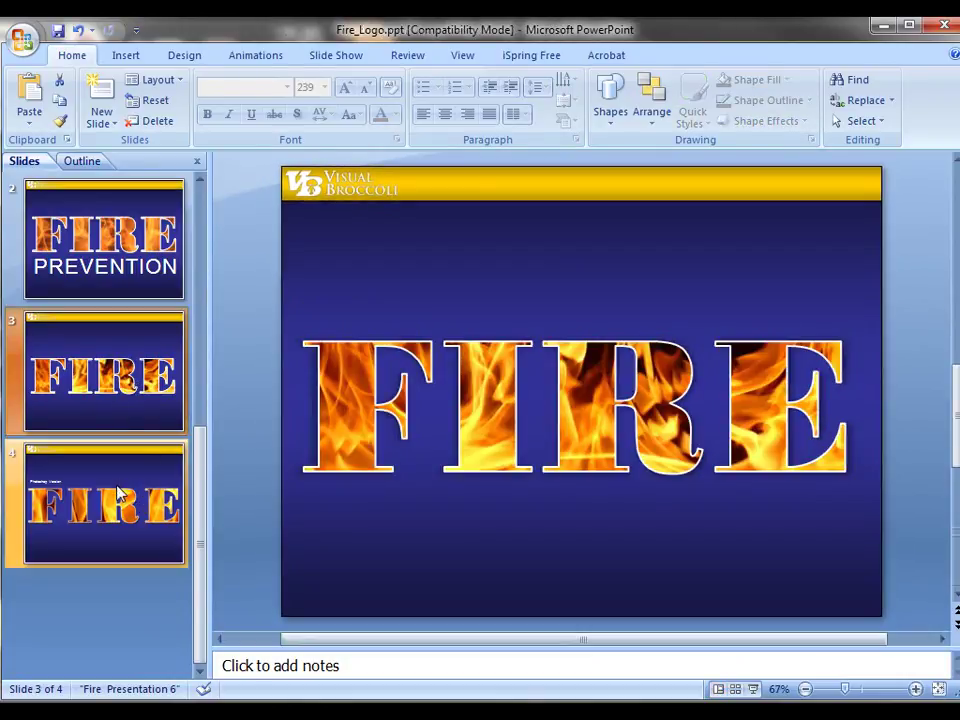
click(148, 358)
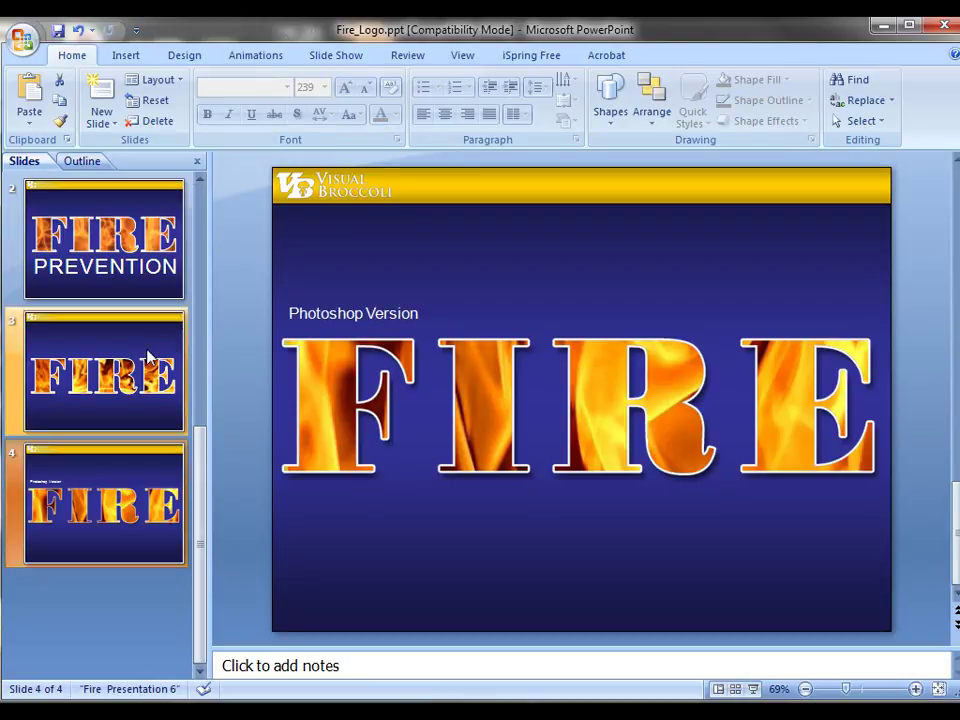